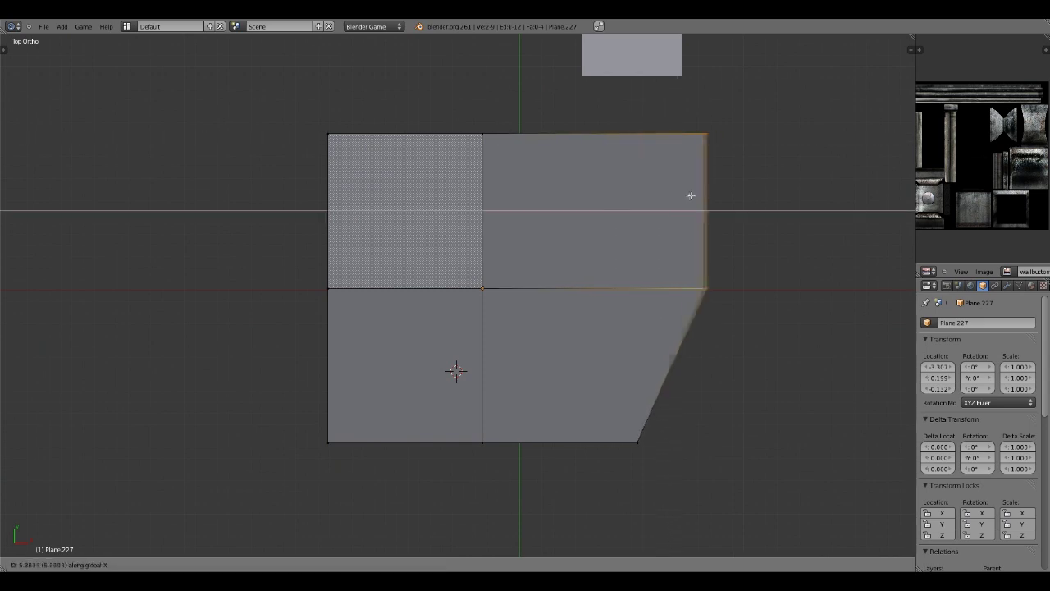
- Extend the flat plane into a large many-sided ground by extruding and shifting its outer edges, and save the file
key("e")
key("b")
left_click_drag(803, 201, 221, 322)
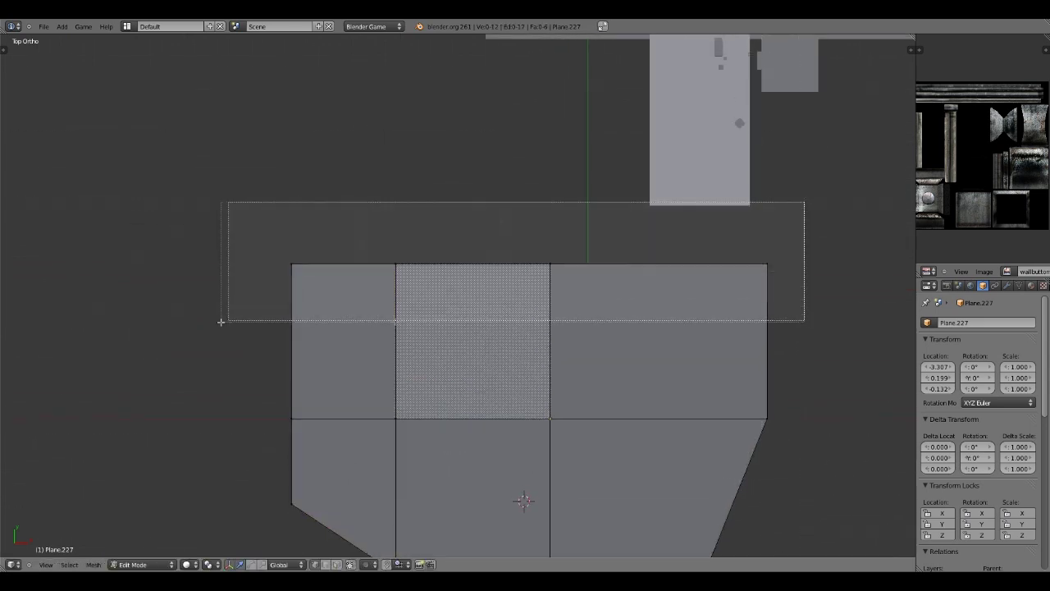
left_click(444, 319)
scroll(574, 405, "down", 2)
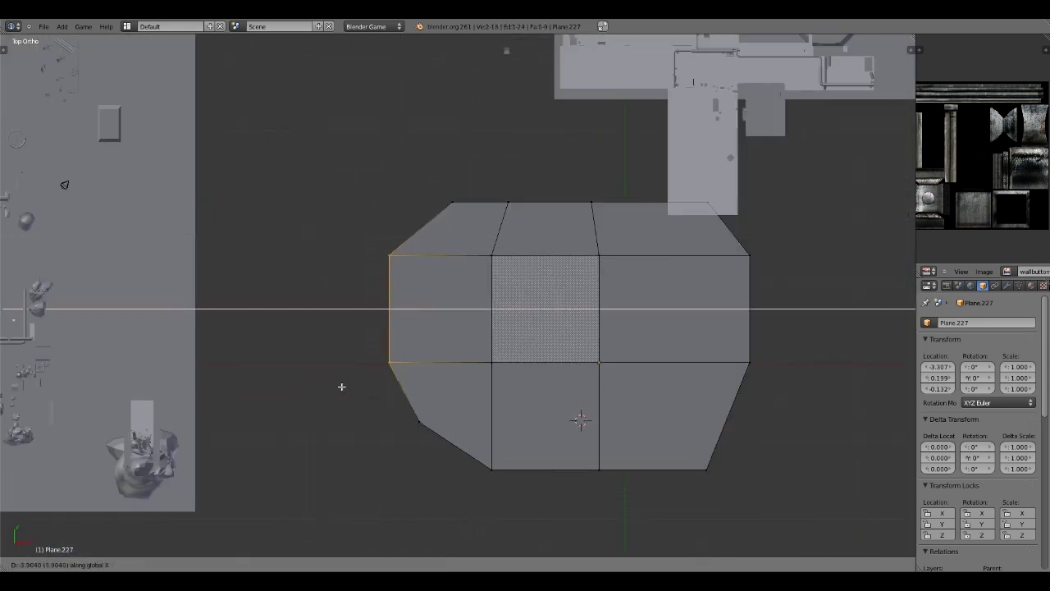
scroll(459, 385, "up", 1)
key("ctrl+s")
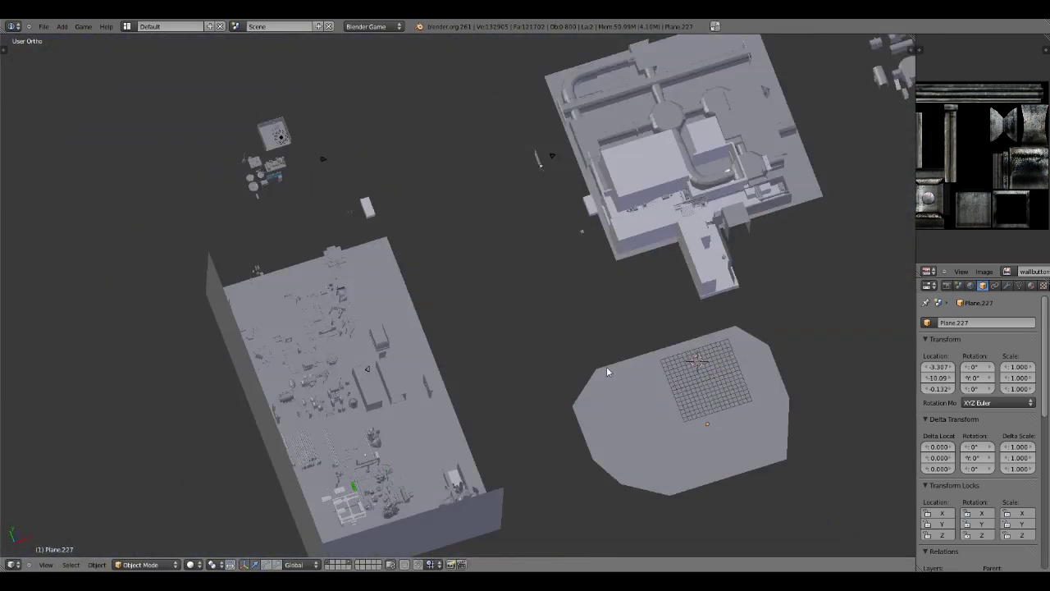
- Add a cube as a low rectangular platform and lower it along Z onto the ground plane
key("KP_7")
key("shift+a")
mouse_move(472, 263)
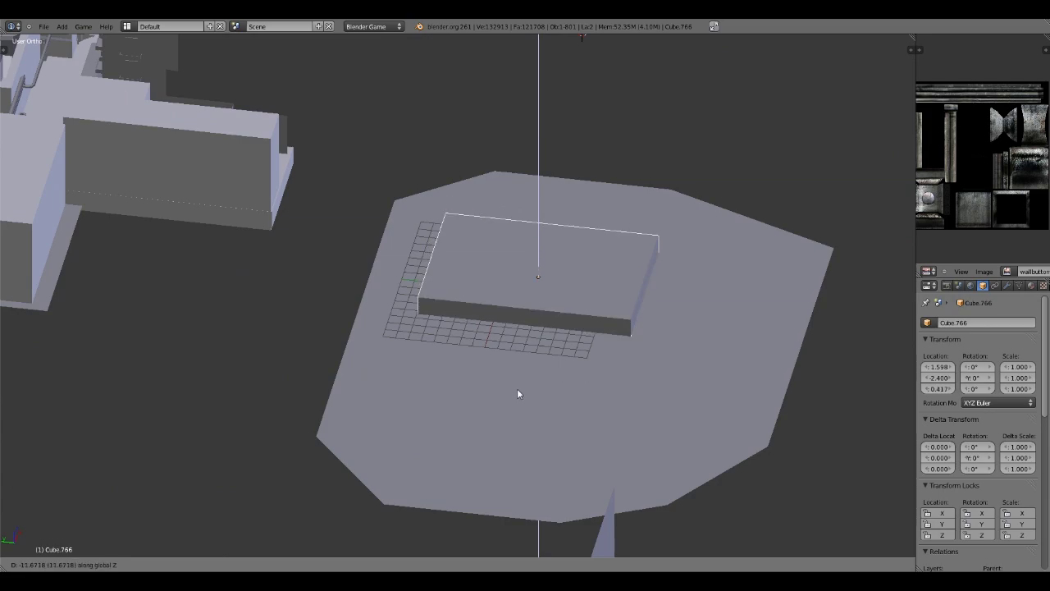
left_click(517, 390)
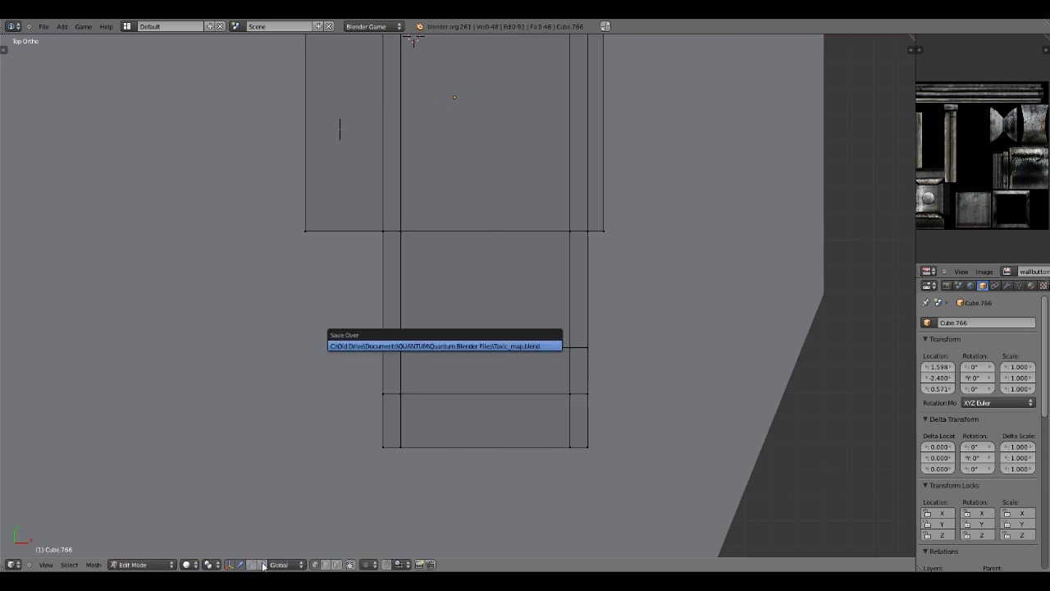
- Cut a narrow stair recess into both long sides of the platform's front extension
scroll(411, 352, "up", 1)
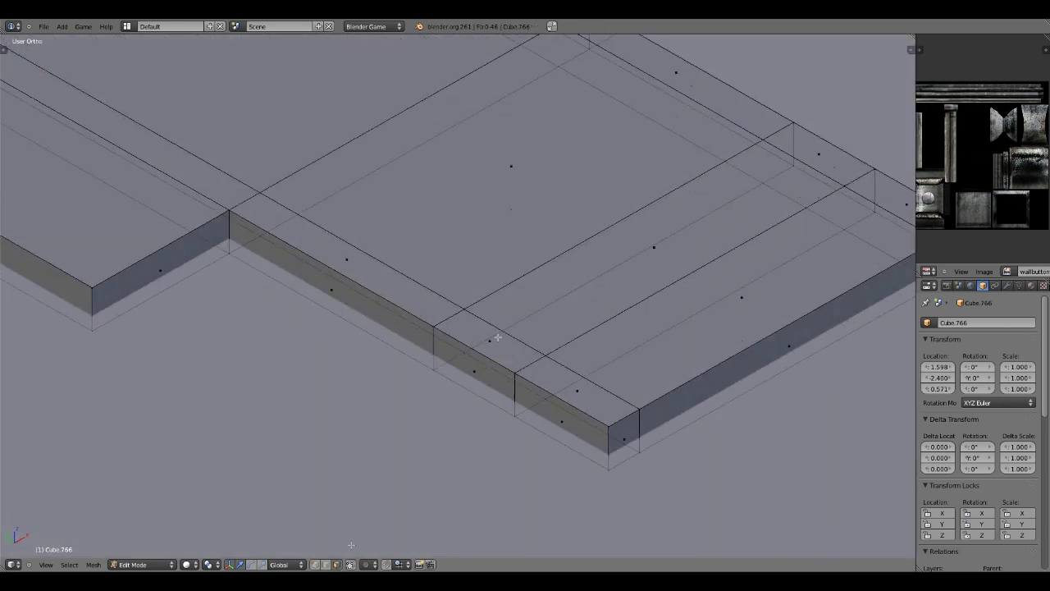
right_click(497, 336)
middle_click_drag(497, 336, 731, 176)
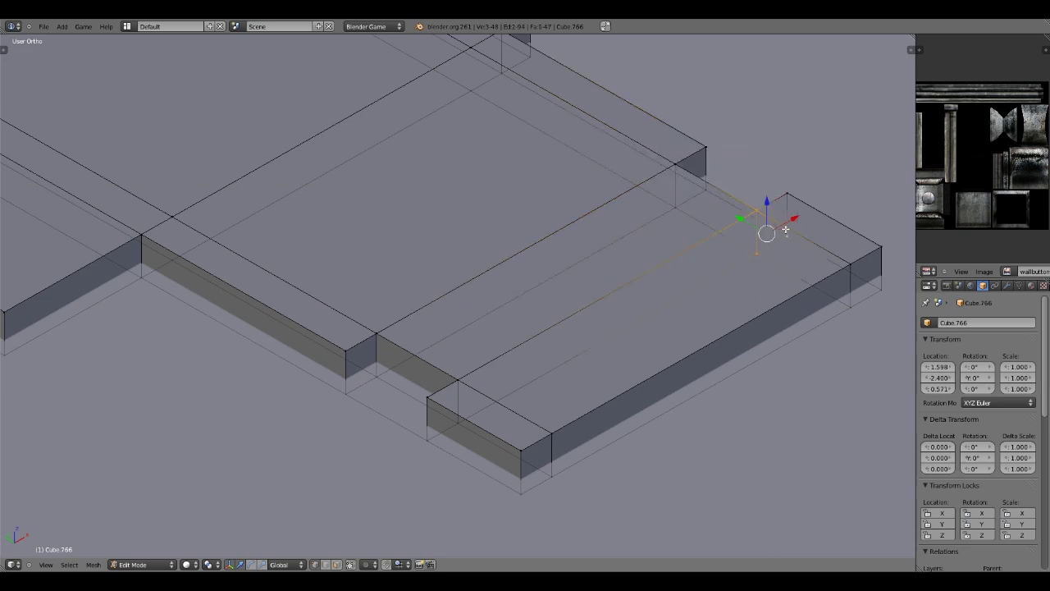
key("Tab")
- Isolate the upright plane in a side view and subdivide it into an 8 by 8 grid of faces
scroll(529, 382, "down", 10)
key("b")
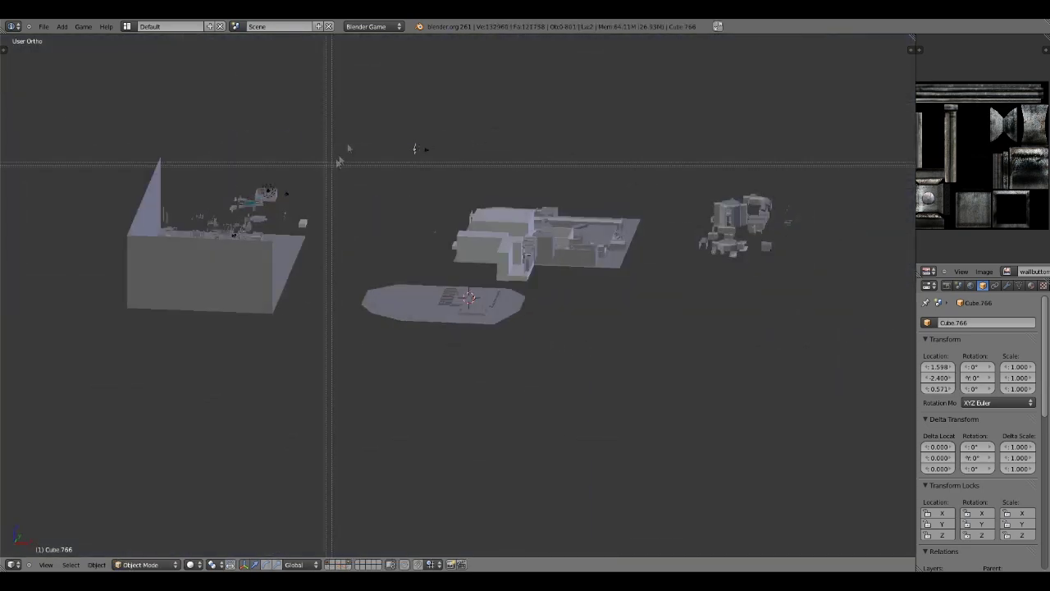
left_click_drag(336, 161, 33, 541)
key("KP_3")
key("KP_Divide")
key("Tab")
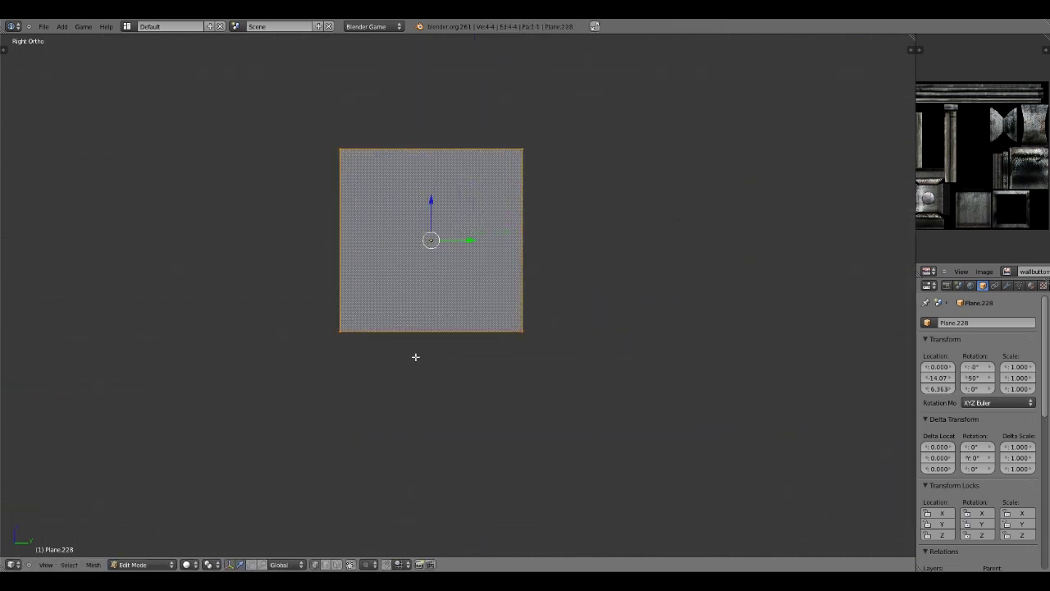
key("w")
left_click(410, 284)
key("a")
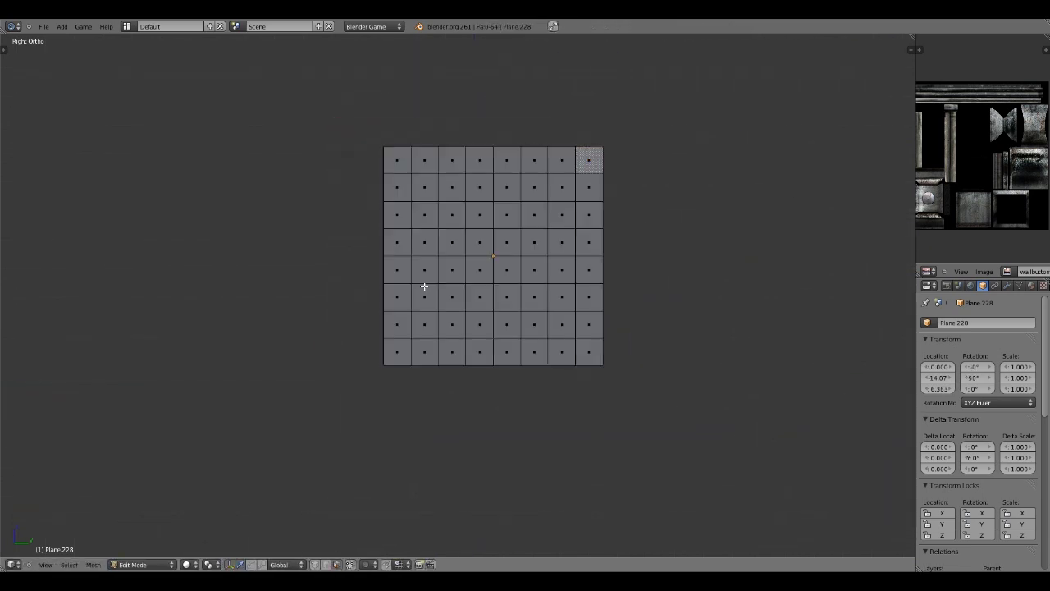
- Delete the diagonal half of the grid's faces to leave a staircase profile
key("alt+e")
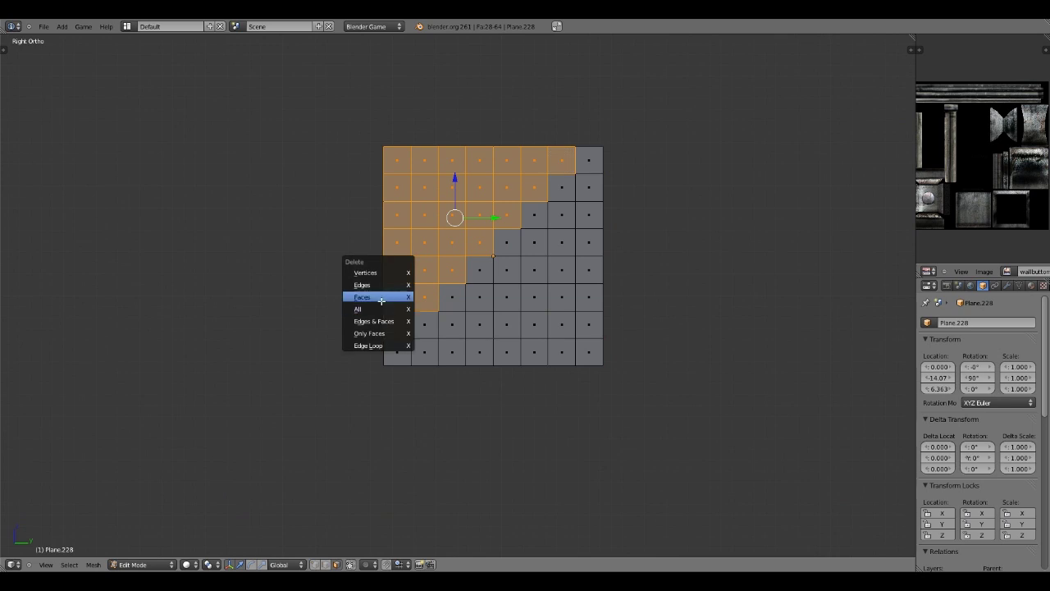
left_click(400, 296)
- Lower the staircase along Z and move it into the recess at the platform's side
key("KP_7")
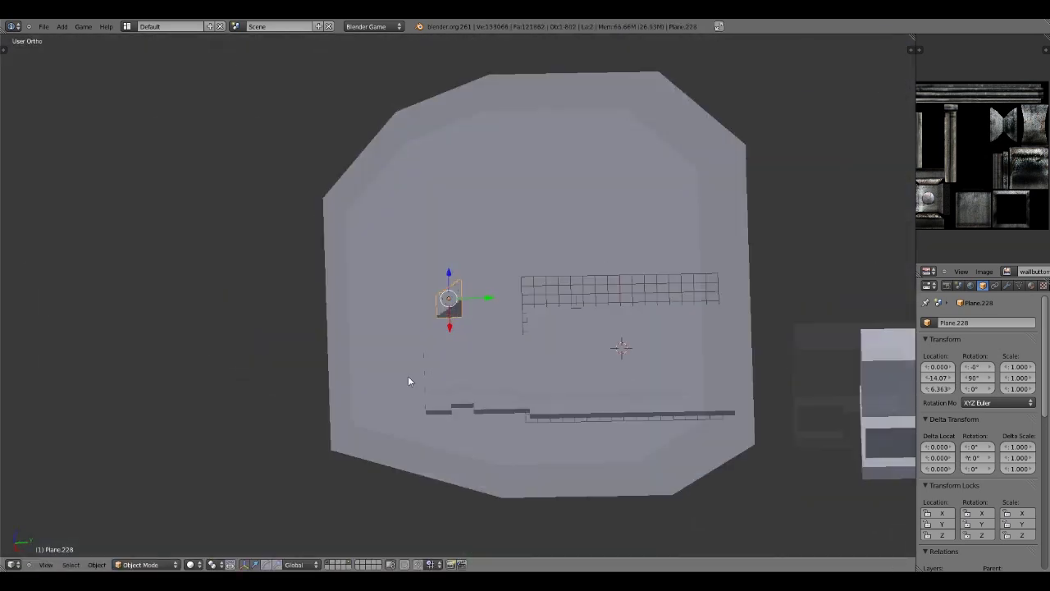
middle_click_drag(408, 376, 532, 426)
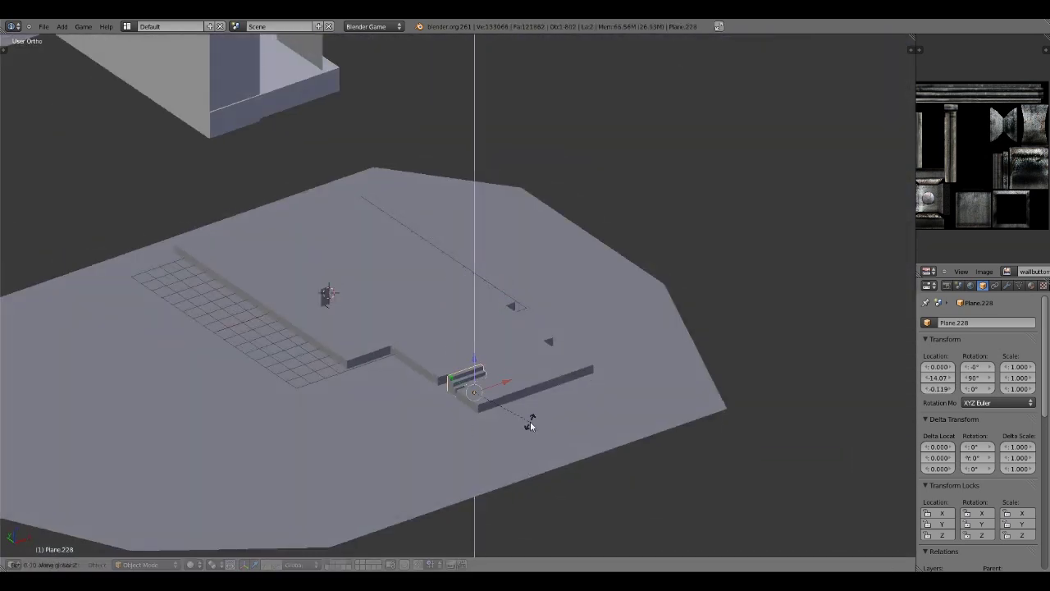
scroll(530, 421, "up", 3)
middle_click_drag(508, 365, 602, 321)
key("KP_7")
key("z")
key("g")
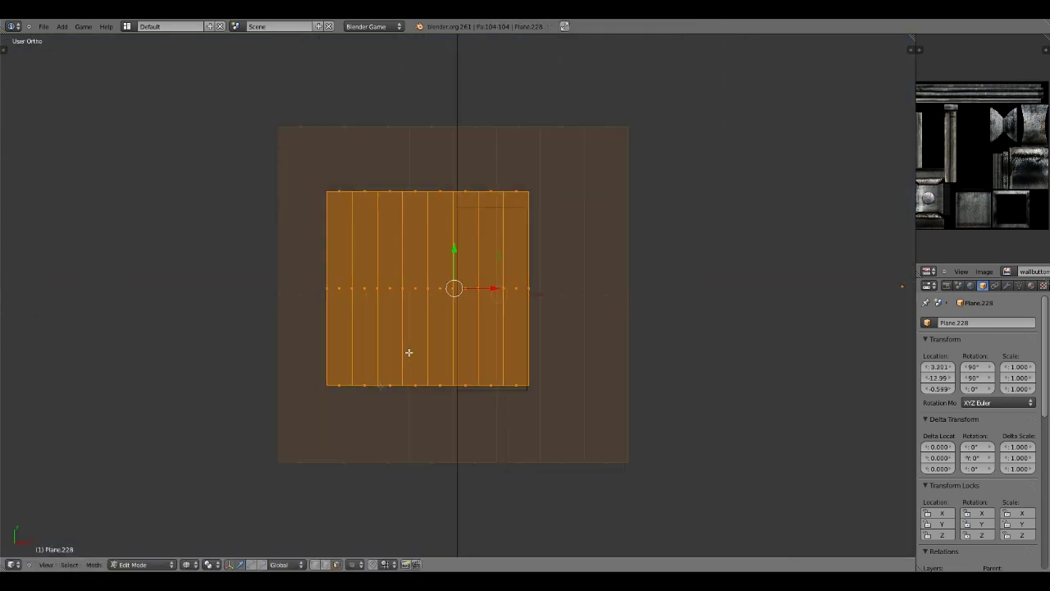
- Shift the whole stair mesh along Y to line it up with the sides of the platform recess
mouse_move(407, 352)
middle_mouse_down()
mouse_move(474, 333)
mouse_move(476, 366)
mouse_move(621, 467)
middle_mouse_up()
key("alt+z")
scroll(463, 335, "up", 2)
scroll(464, 335, "down", 5)
scroll(621, 466, "up", 3)
key("g")
key("y")
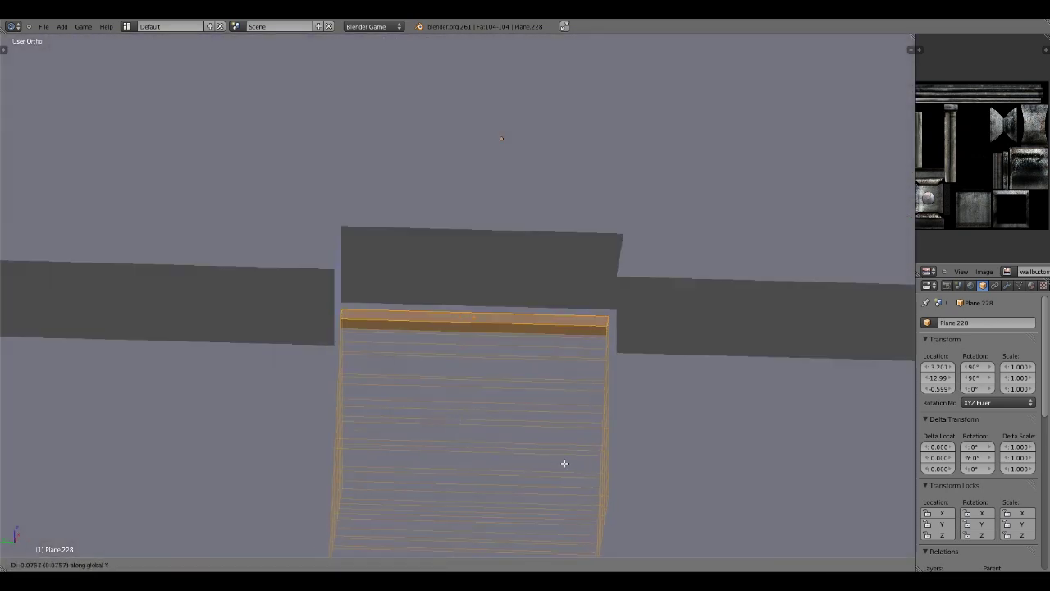
left_click(546, 456)
key("Tab")
- Fit the steps to the height of the platform recess and remove the surplus stair faces
middle_click_drag(546, 456, 480, 462)
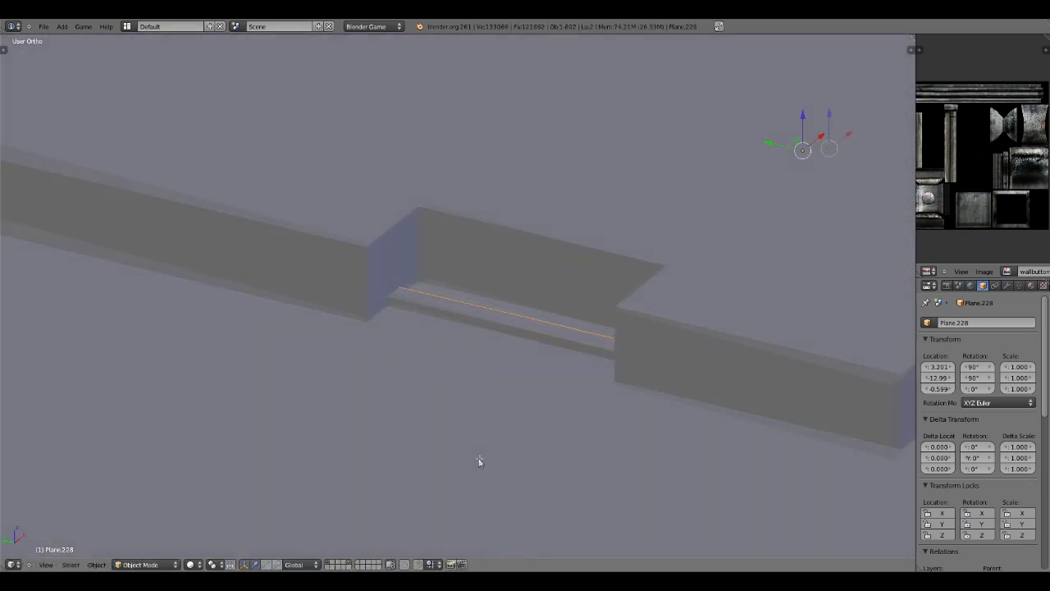
left_click(512, 370)
scroll(512, 370, "down", 4)
middle_click_drag(511, 371, 234, 136)
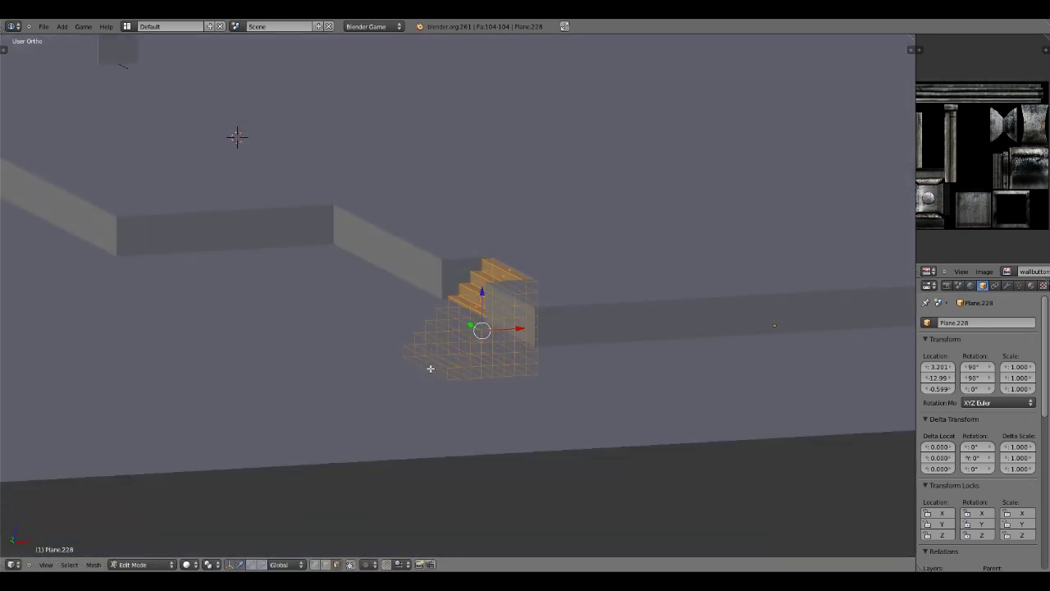
key("KP_1")
key("Tab")
scroll(429, 368, "up", 2)
middle_click_drag(429, 368, 470, 389)
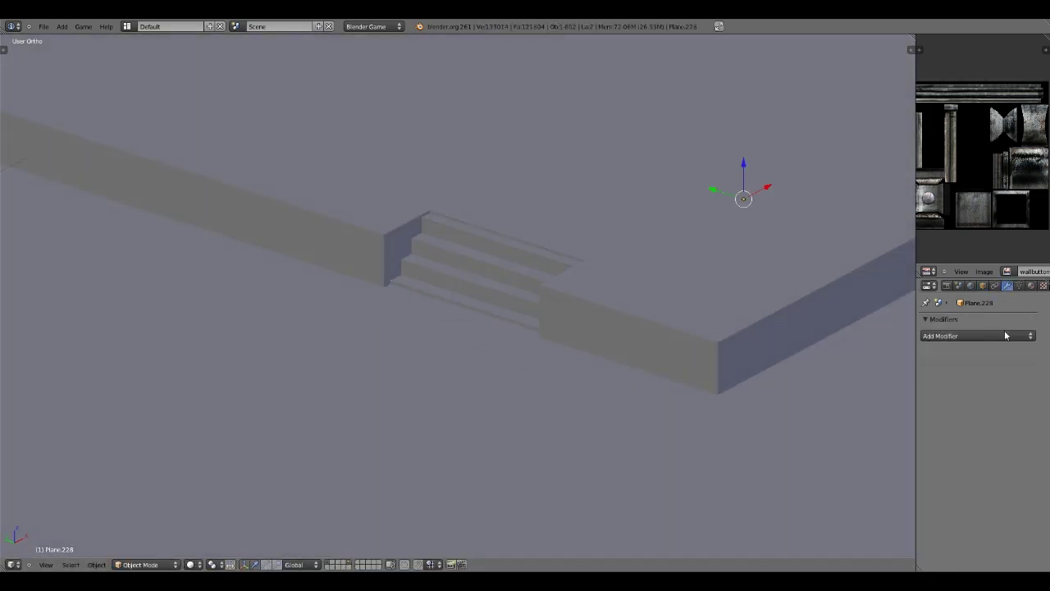
- Mirror the stairs to the platform's opposite side with a Mirror modifier on the Y axis, and align them along X
left_click(1005, 335)
left_click(741, 271)
scroll(741, 271, "down", 4)
key("Tab")
middle_click_drag(398, 277, 552, 335)
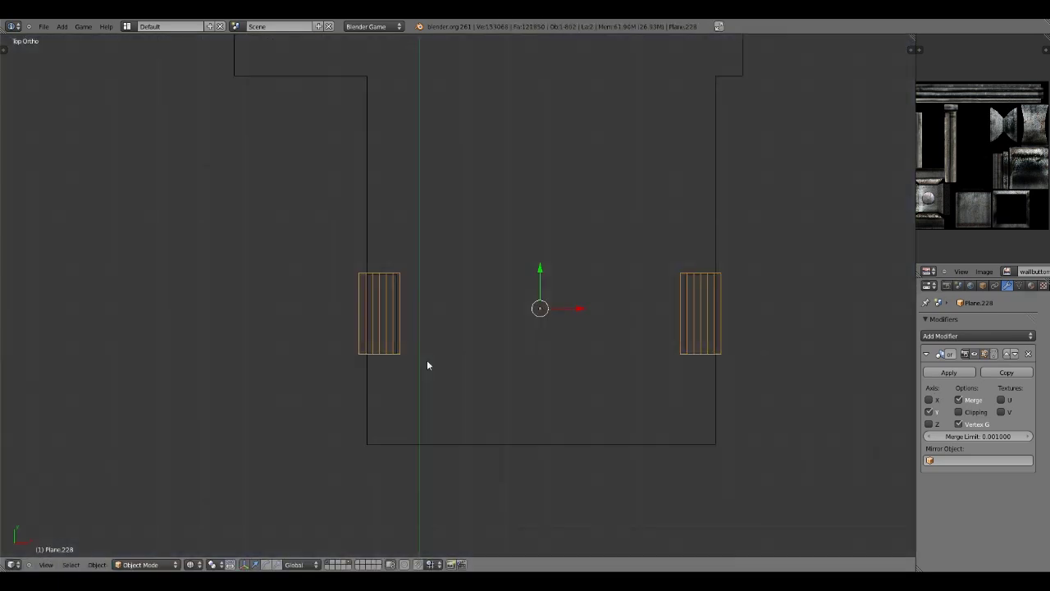
scroll(426, 363, "up", 2)
key("g")
key("x")
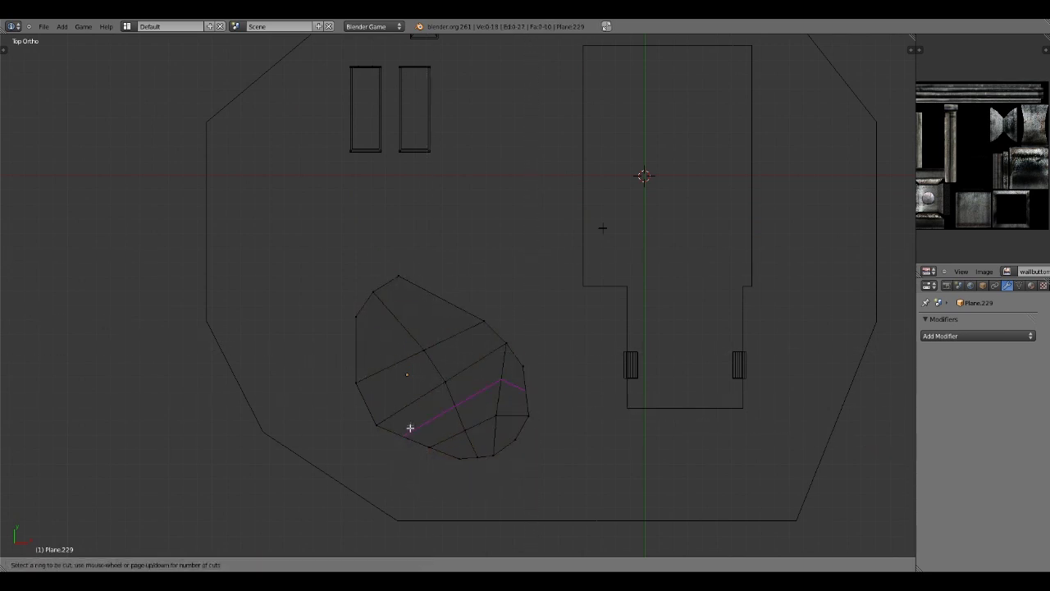
- Scale the entire irregular rounded patch beside the platform along the Z axis
key("z")
key("Tab")
key("s")
key("z")
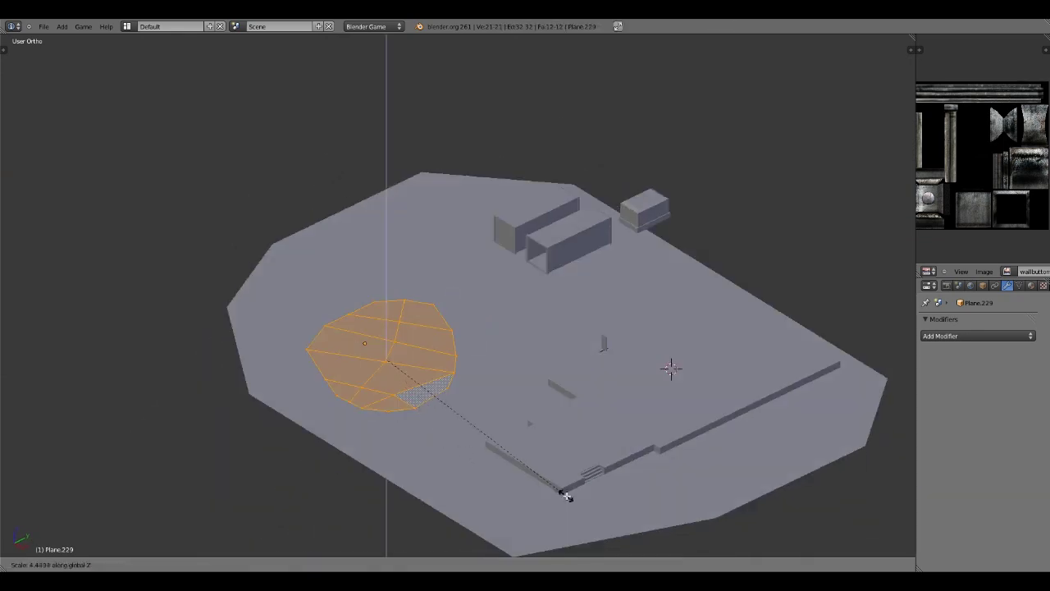
left_click(351, 397)
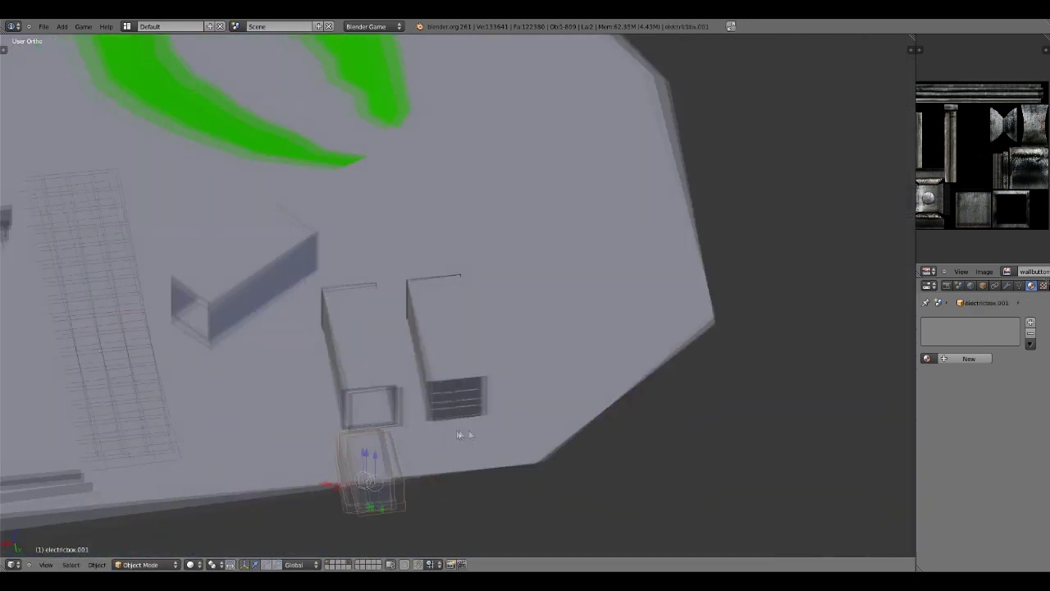
- Reposition the electric box near the shipping containers and save the map file
key("g")
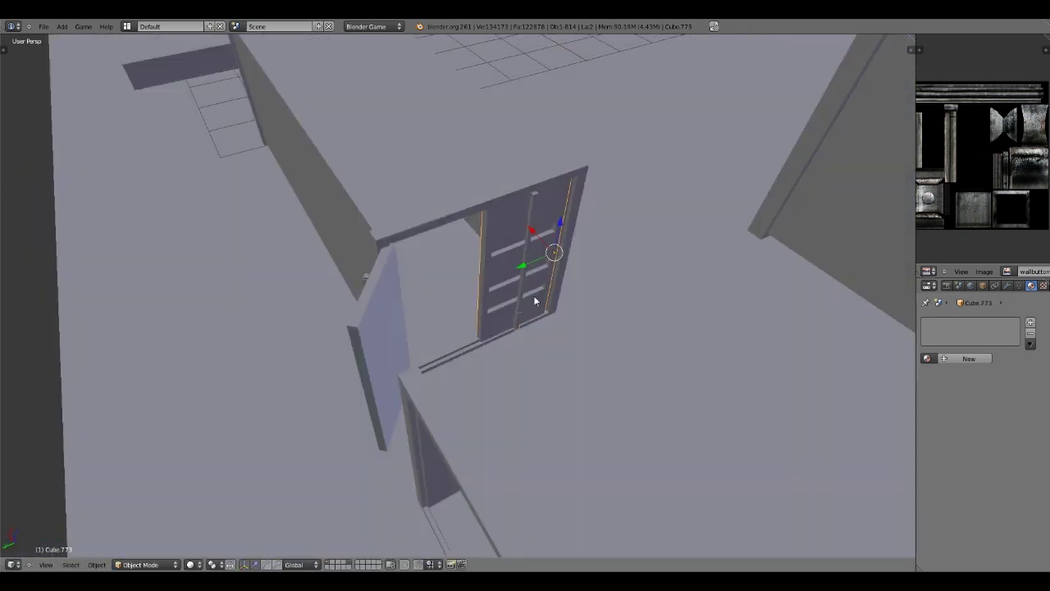
key("ctrl+s")
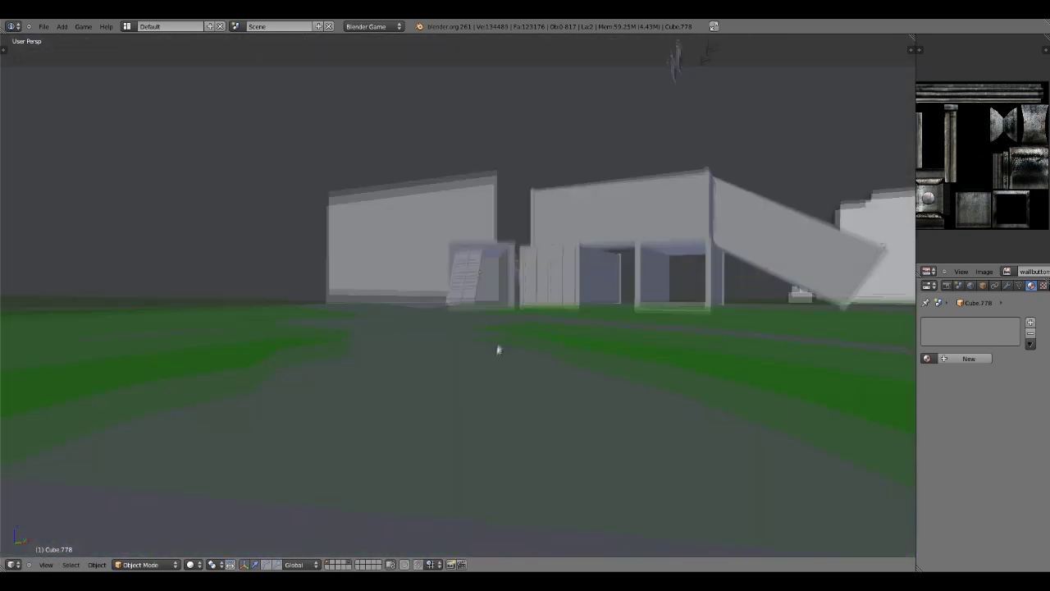
- Select the strong support and the transformer parts among the props in the asset area
left_click(545, 451)
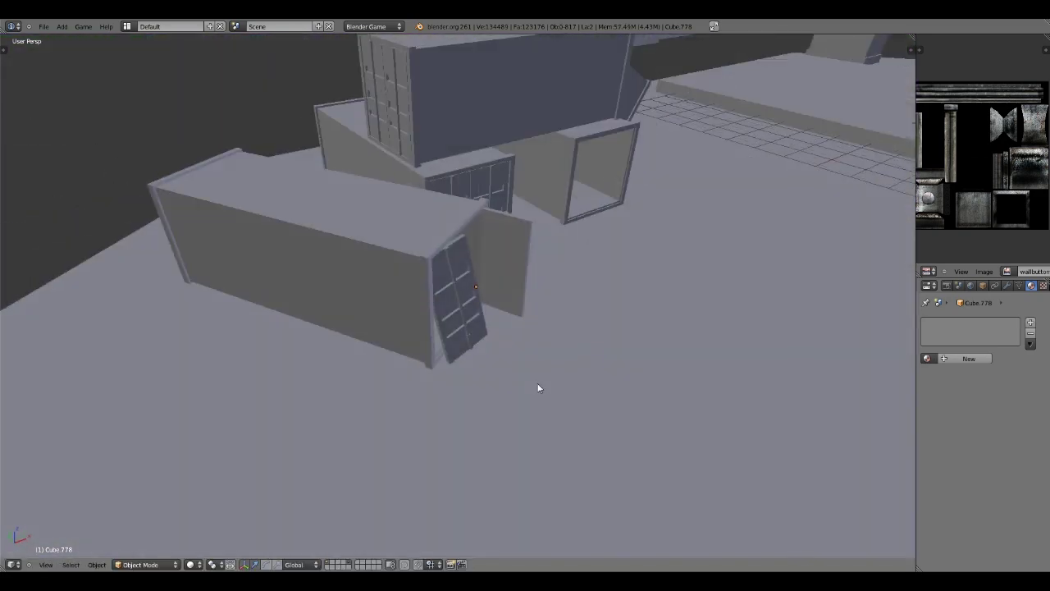
middle_click_drag(538, 388, 543, 386)
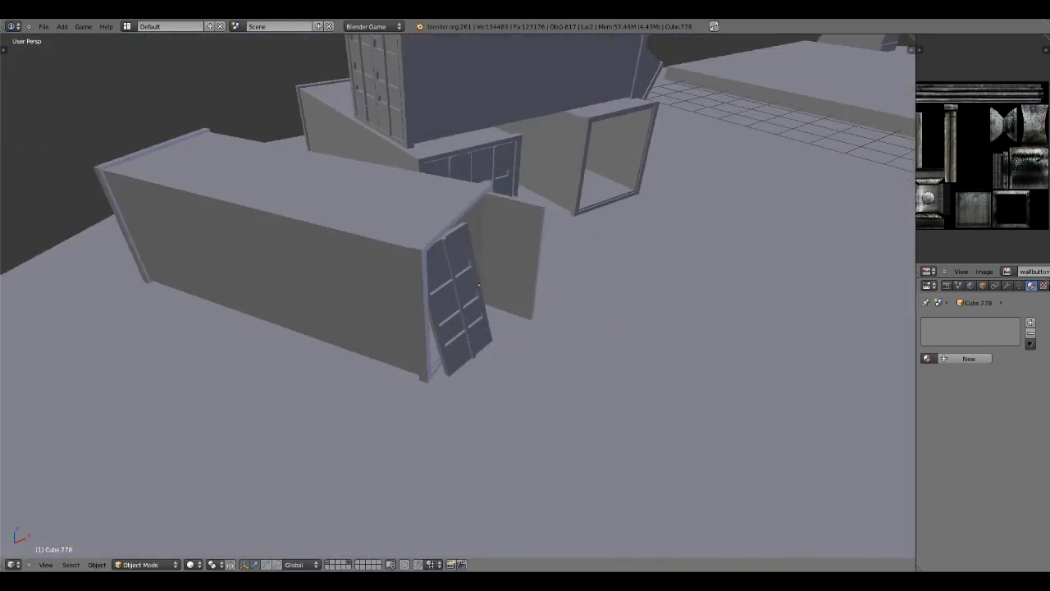
middle_click_drag(620, 314, 114, 266)
right_click(471, 232)
right_click(393, 358)
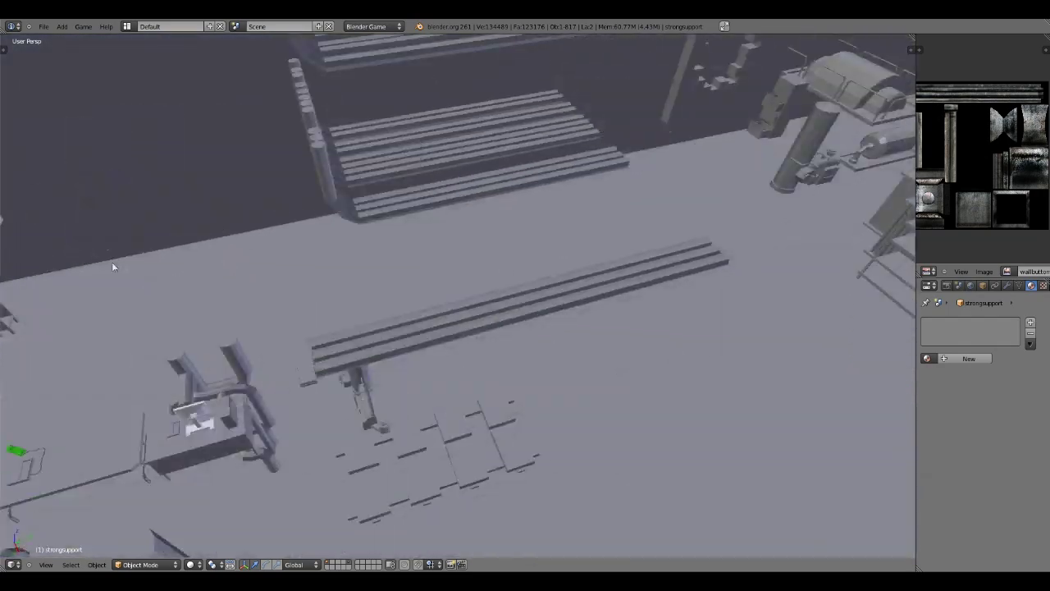
middle_click_drag(457, 270, 550, 235)
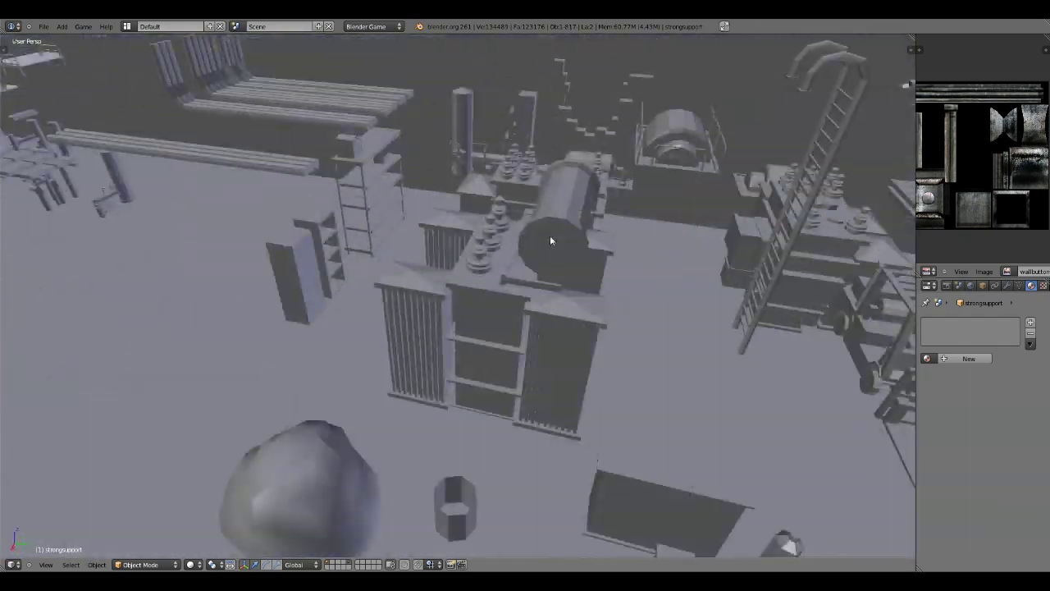
middle_click_drag(625, 260, 229, 332)
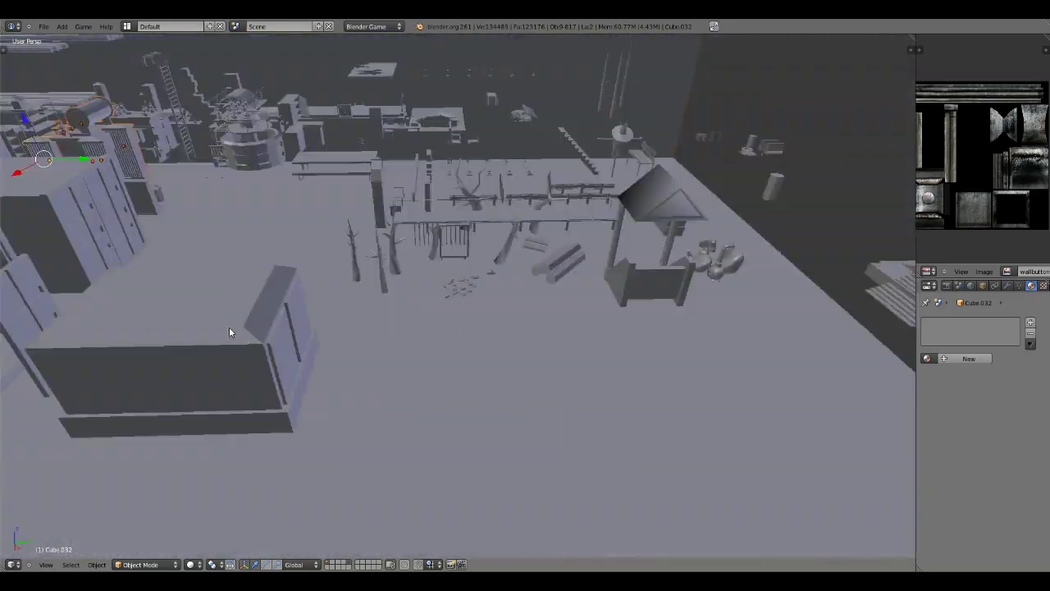
- Extend the selection with the guardrails, pipe pieces, rubble and further props in the asset area
middle_click_drag(440, 362, 516, 297)
middle_click_drag(440, 392, 473, 385)
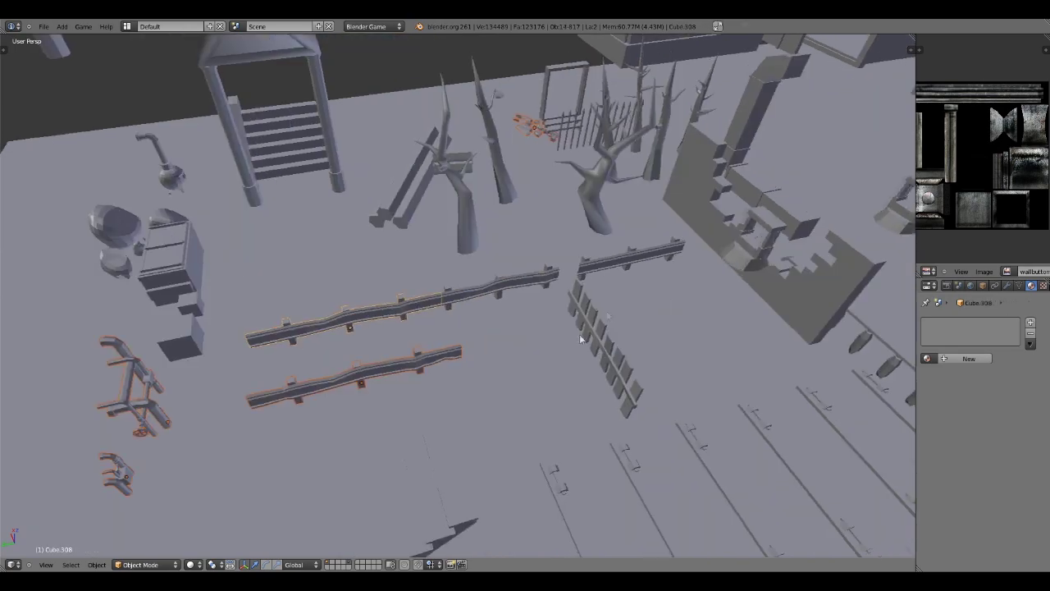
mouse_move(589, 410)
middle_mouse_down()
mouse_move(464, 363)
mouse_move(522, 360)
mouse_move(469, 405)
middle_mouse_up()
key("z")
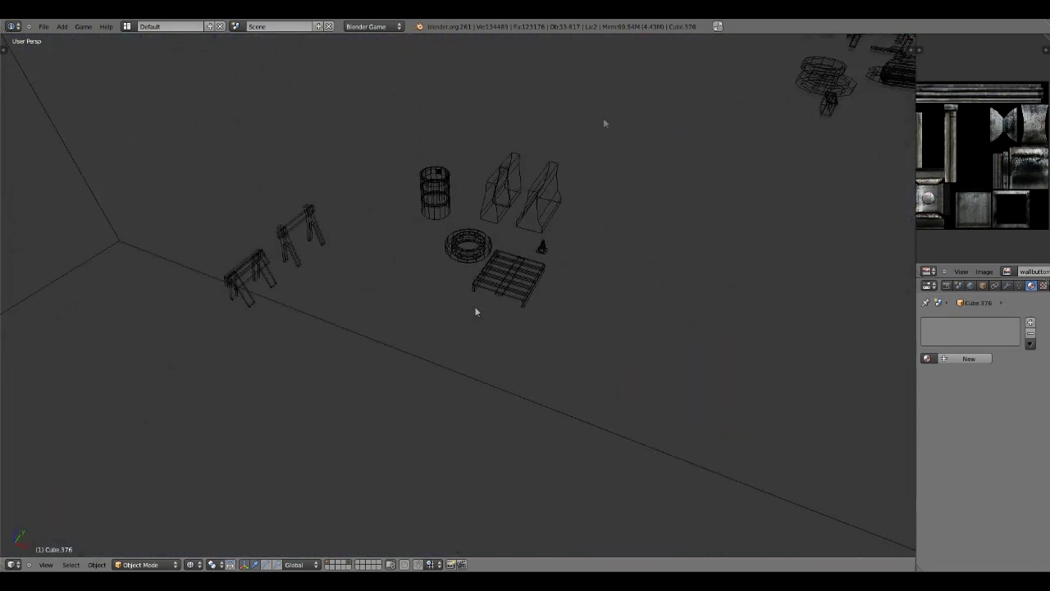
middle_click_drag(619, 355, 756, 43)
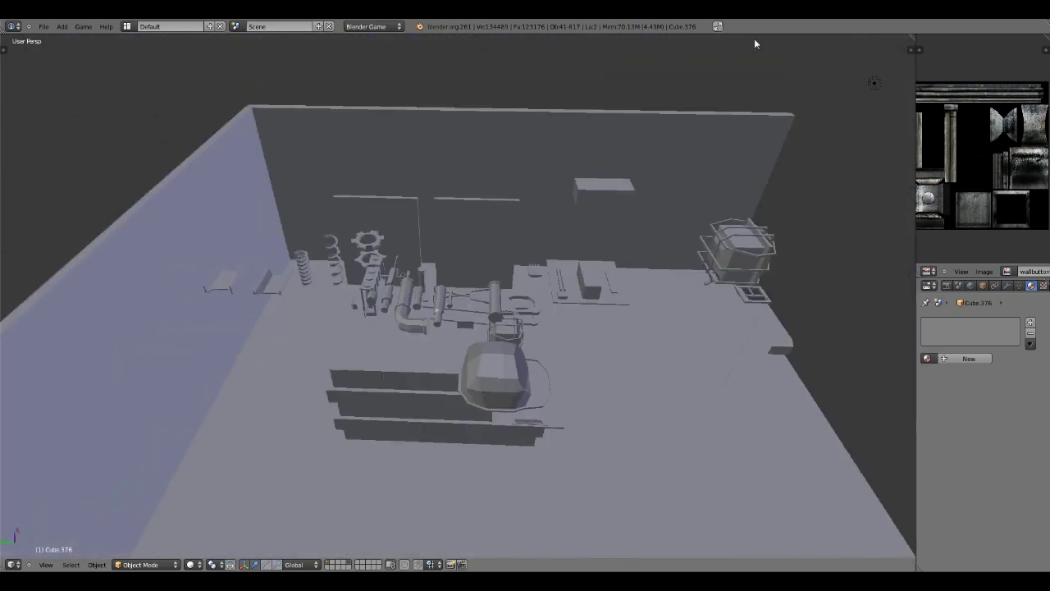
middle_click_drag(567, 418, 445, 363)
- Place the wrecked car and its loose parts on the ground near the shipping containers, adjusting their height along Z
key("KP_7")
key("KP_5")
middle_click_drag(517, 372, 611, 303)
left_click(470, 386)
middle_click_drag(470, 385, 408, 336)
middle_click_drag(271, 253, 274, 389)
key("g")
key("z")
left_click(578, 355)
middle_click_drag(579, 354, 552, 381)
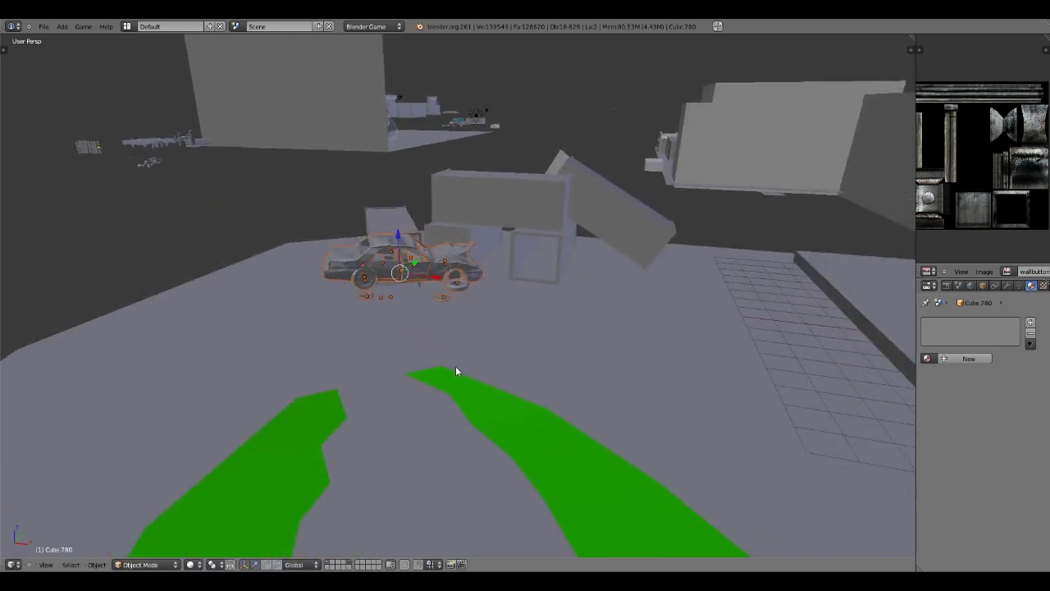
- Fine-tune the wrecked car's height along Z and move the upright mark panel along Z beside it
middle_click_drag(457, 370, 361, 358)
middle_click_drag(725, 374, 662, 438)
key("g")
key("z")
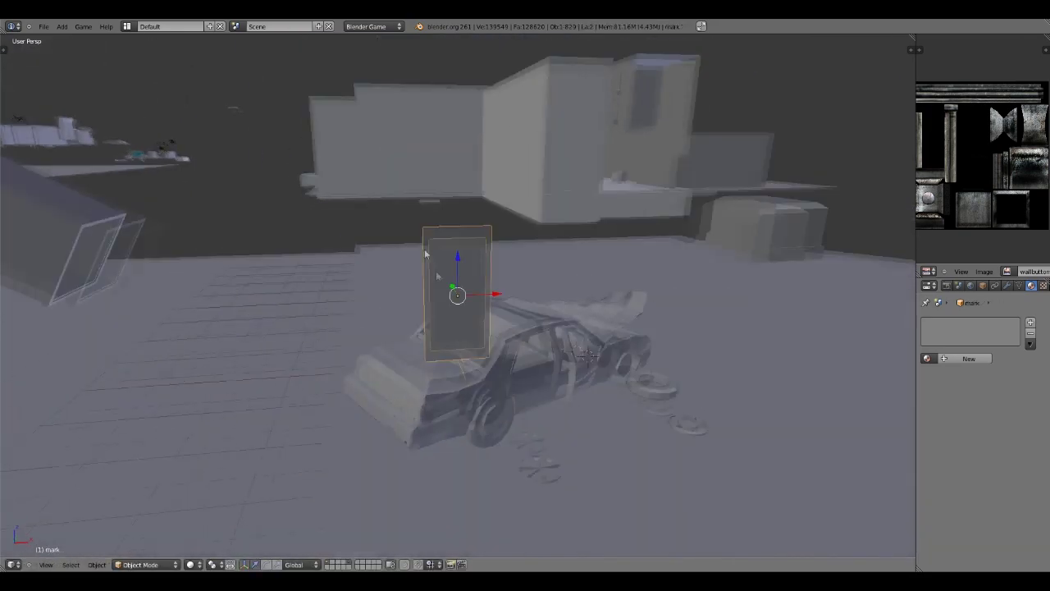
key("g")
key("z")
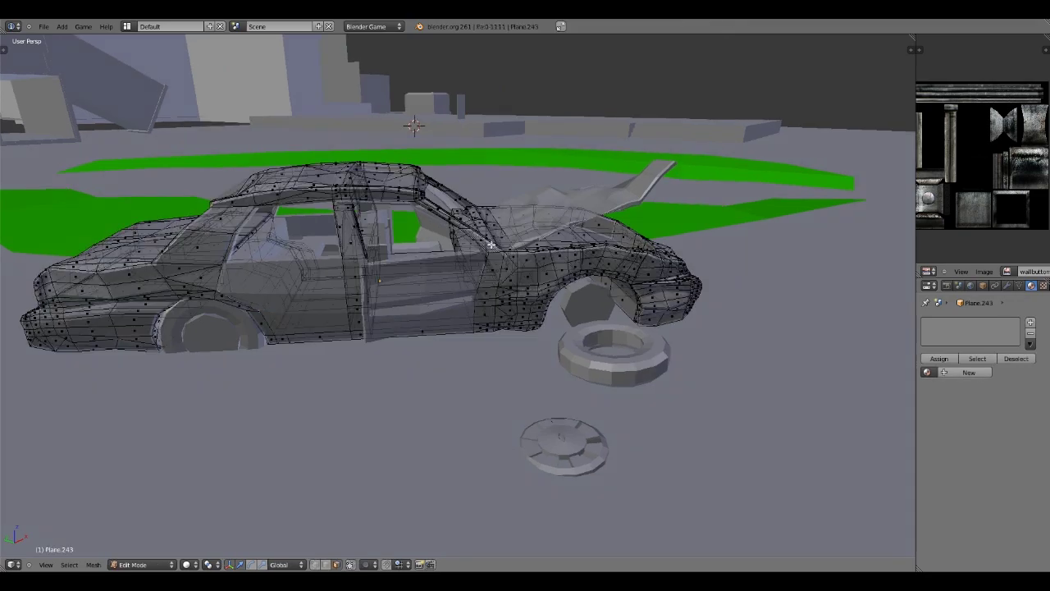
- Save the file and open the Object list of map4.blend for appending
key("ctrl+s")
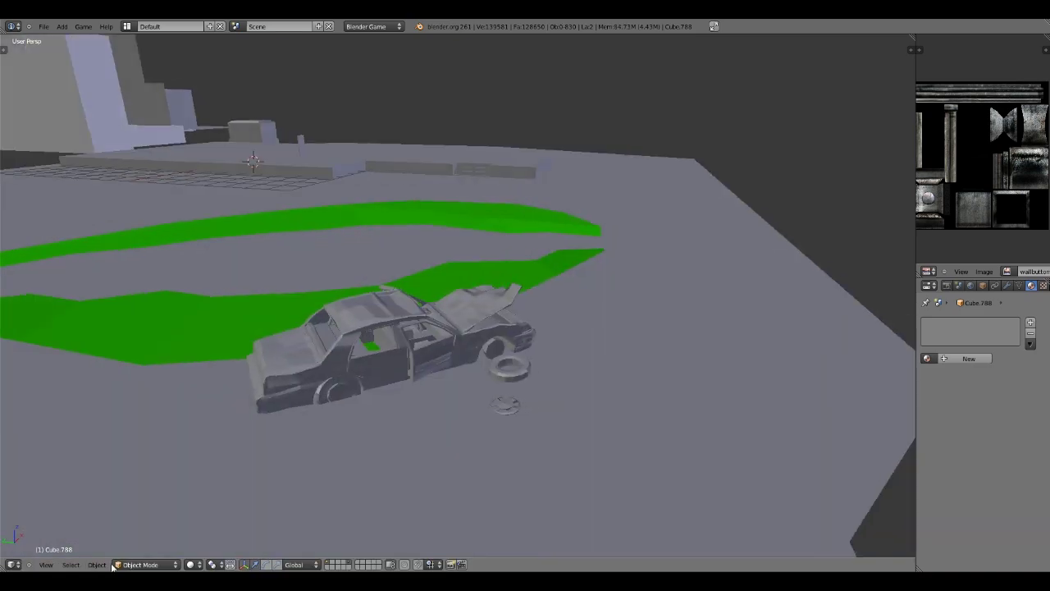
left_click(43, 26)
left_click(49, 181)
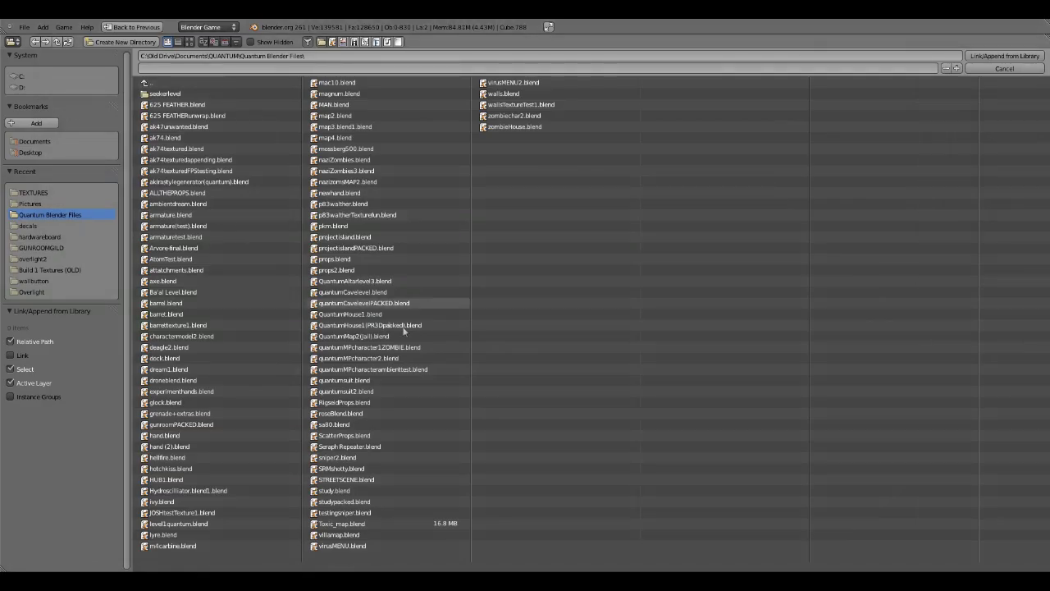
left_click(340, 138)
left_click(310, 287)
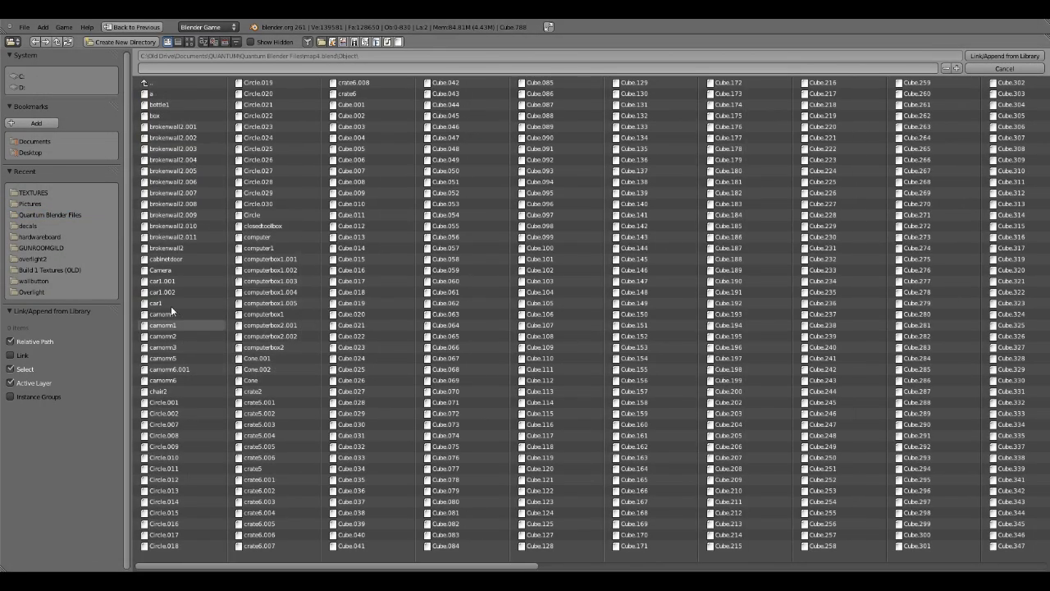
- Append the carnorm car parts together with sandbag1 and sandbag2 from map4.blend
left_click_drag(183, 308, 180, 367)
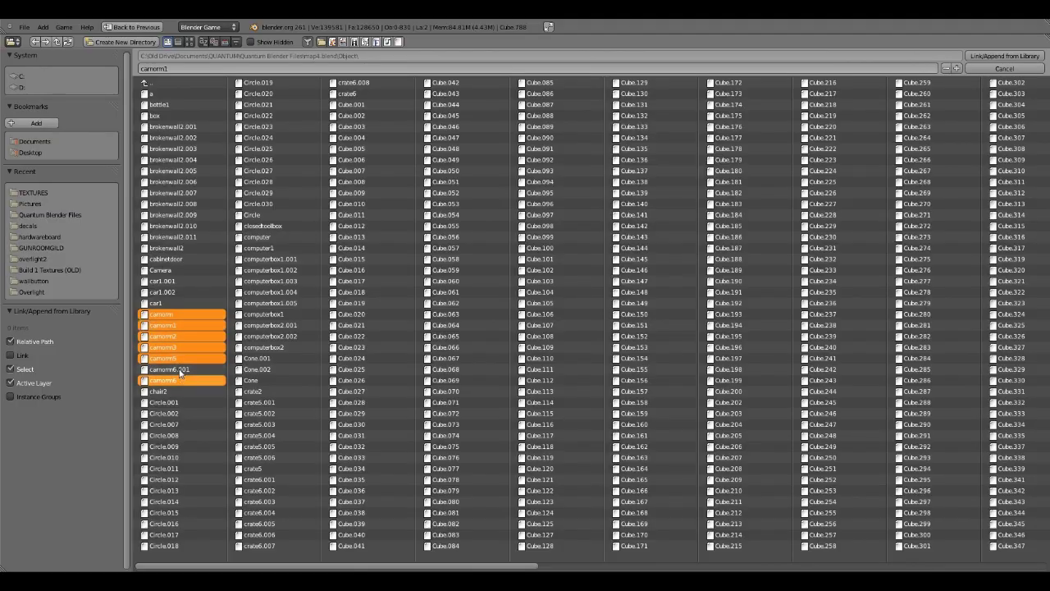
scroll(181, 367, "down", 2)
scroll(792, 401, "down", 5)
double_click(951, 507)
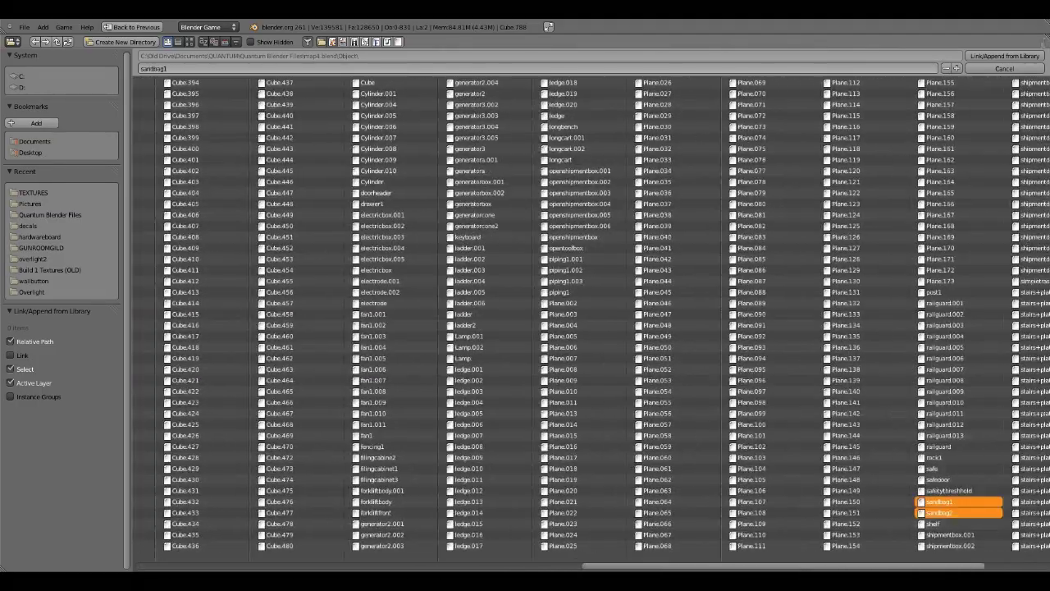
scroll(424, 322, "up", 8)
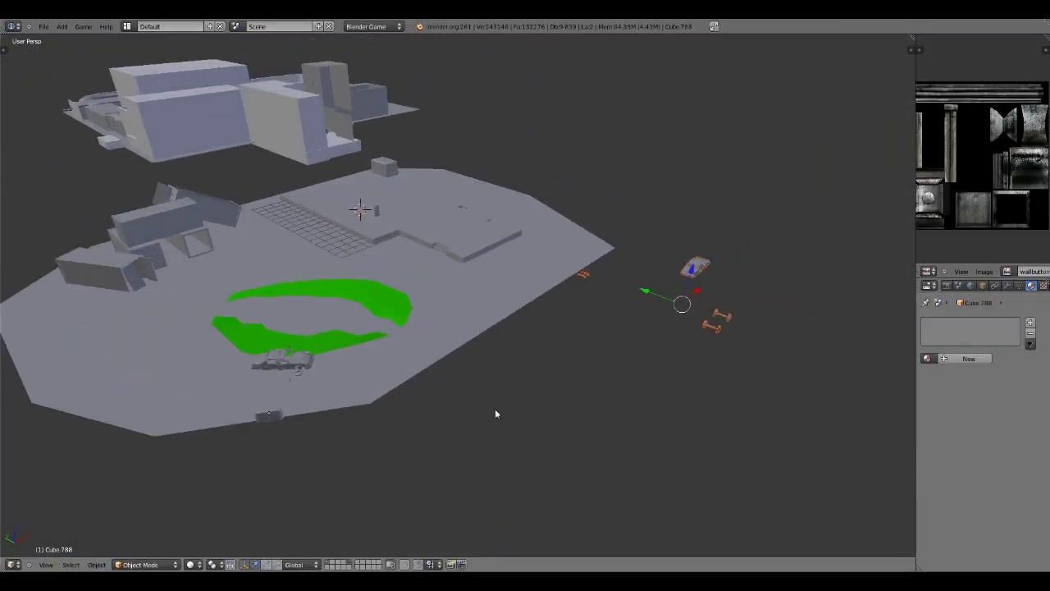
- Assemble the appended intact car by positioning its wheels under the body
left_click_drag(610, 292, 610, 292)
key("KP_7")
key("Tab")
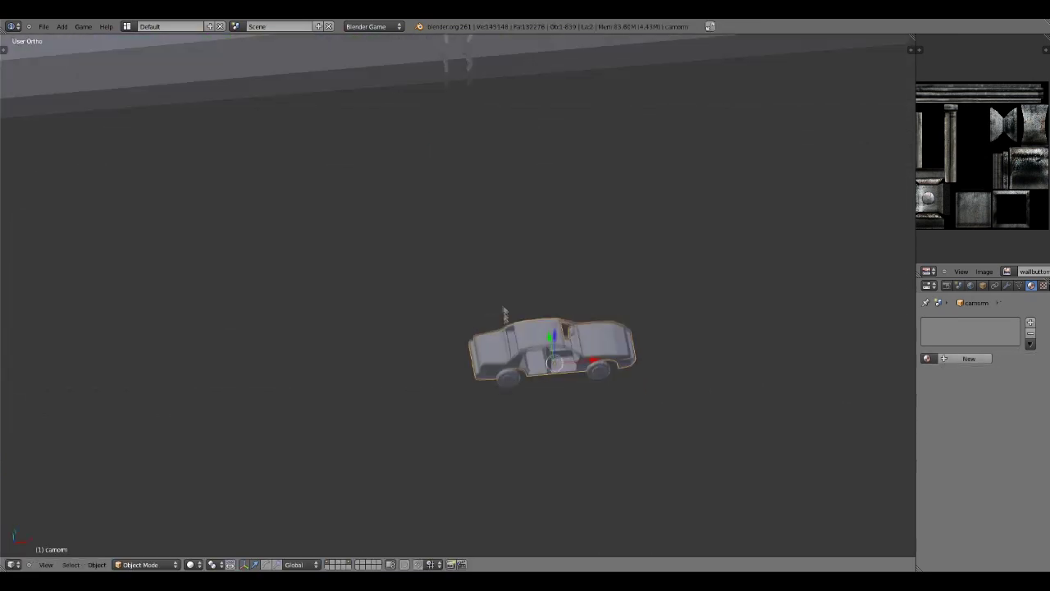
middle_click_drag(408, 351, 595, 348)
- Scale up the two appended sandbags on the ground near its edge
key("x")
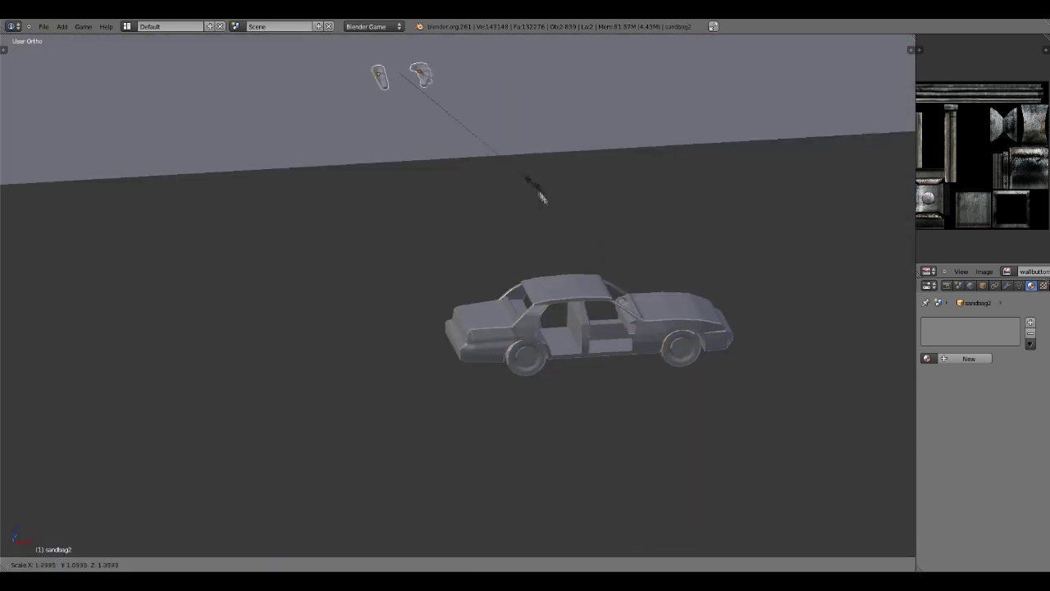
scroll(541, 189, "down", 3)
middle_click_drag(542, 189, 328, 391)
- Place a copy of the intact car on the ground against the wrecked car and select its wheel parts
key("g")
key("z")
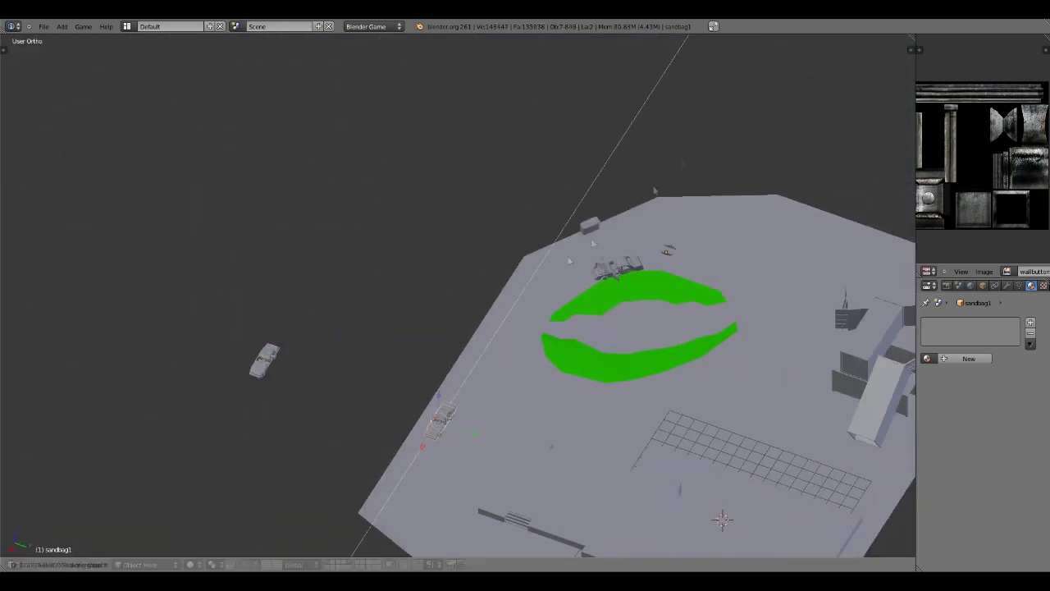
key("KP_7")
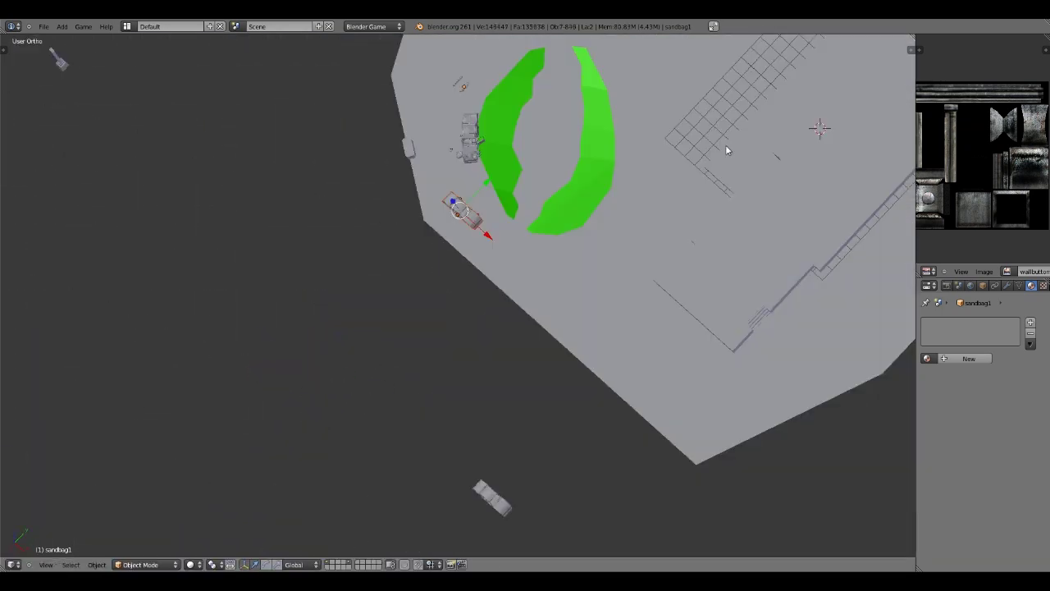
scroll(602, 340, "up", 5)
key("s")
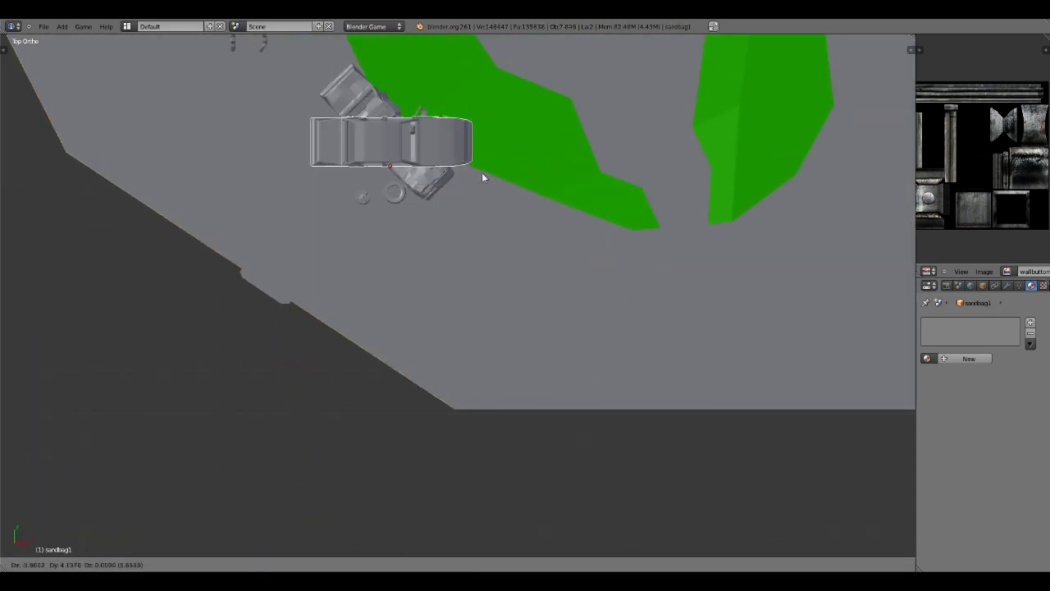
left_click(483, 176)
middle_click_drag(496, 198, 463, 350)
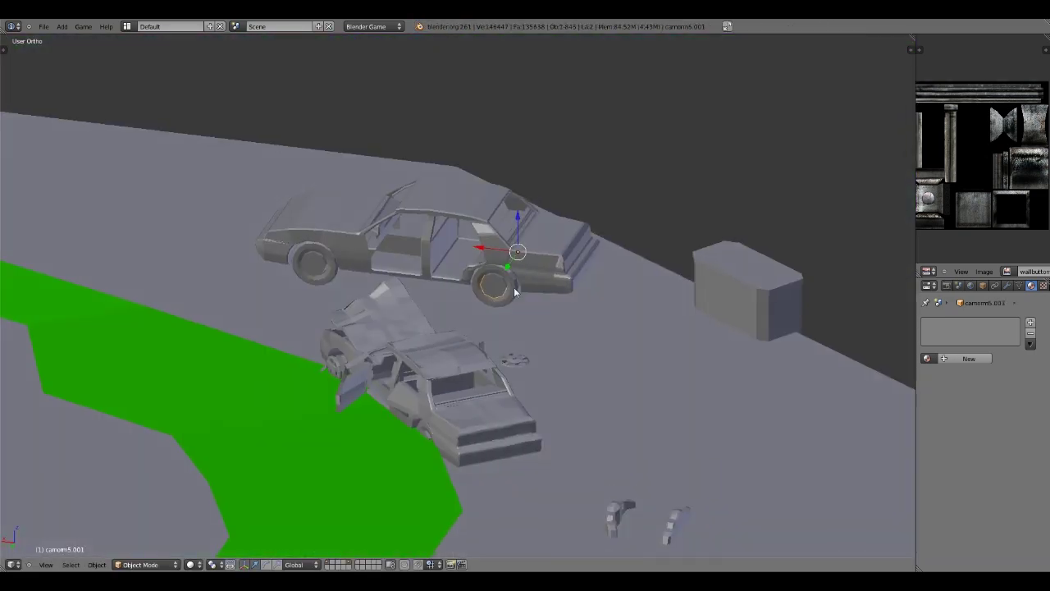
scroll(518, 285, "up", 2)
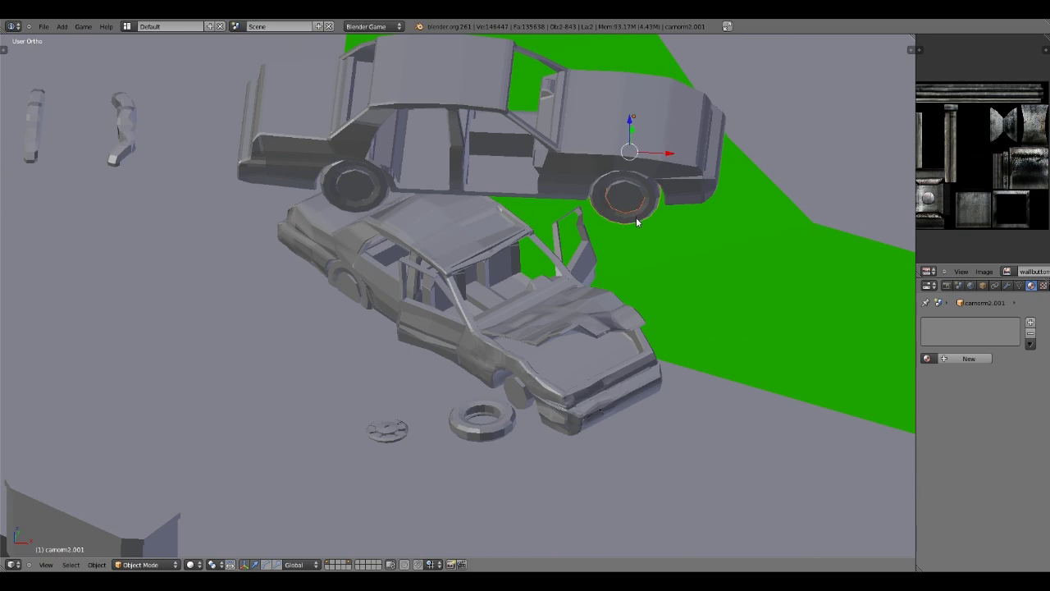
middle_click_drag(368, 188, 606, 114)
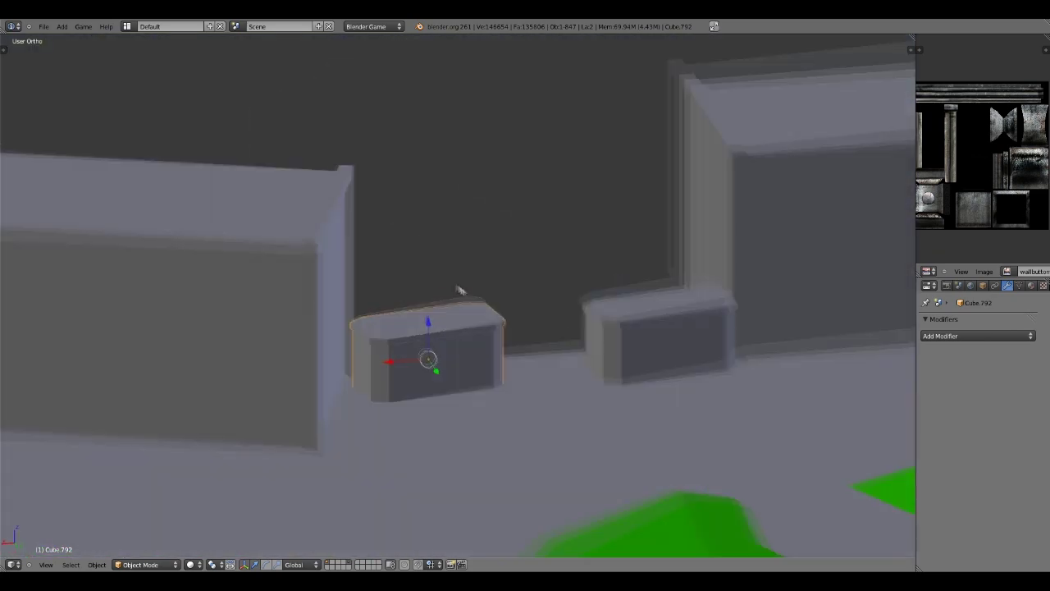
- Adjust the chamfered blocks' height along Z and place a duplicate crosswise between them in the gap between the two shipping containers
key("g")
key("z")
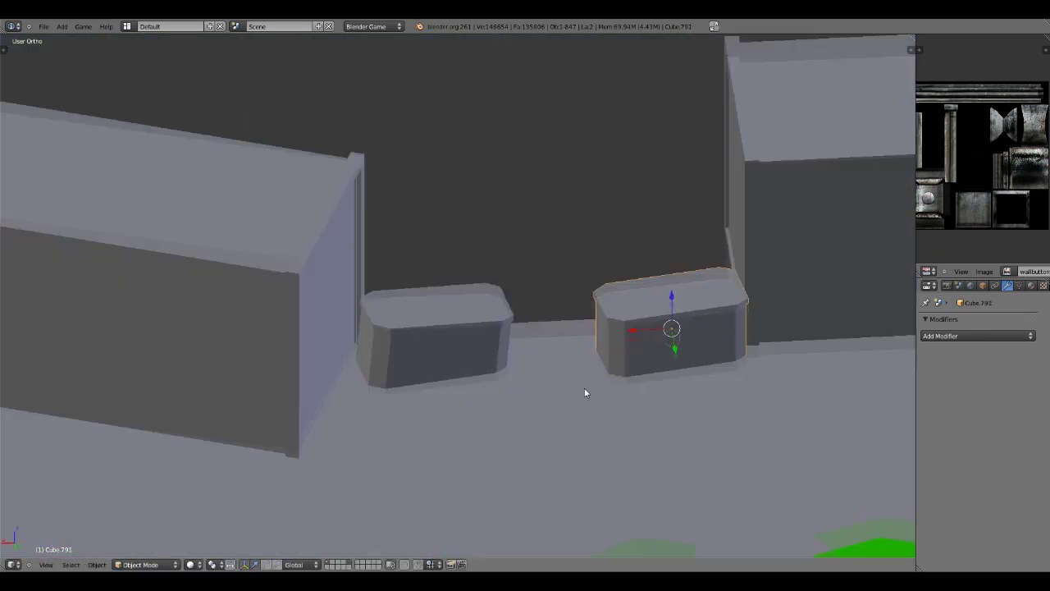
key("shift+d")
key("y")
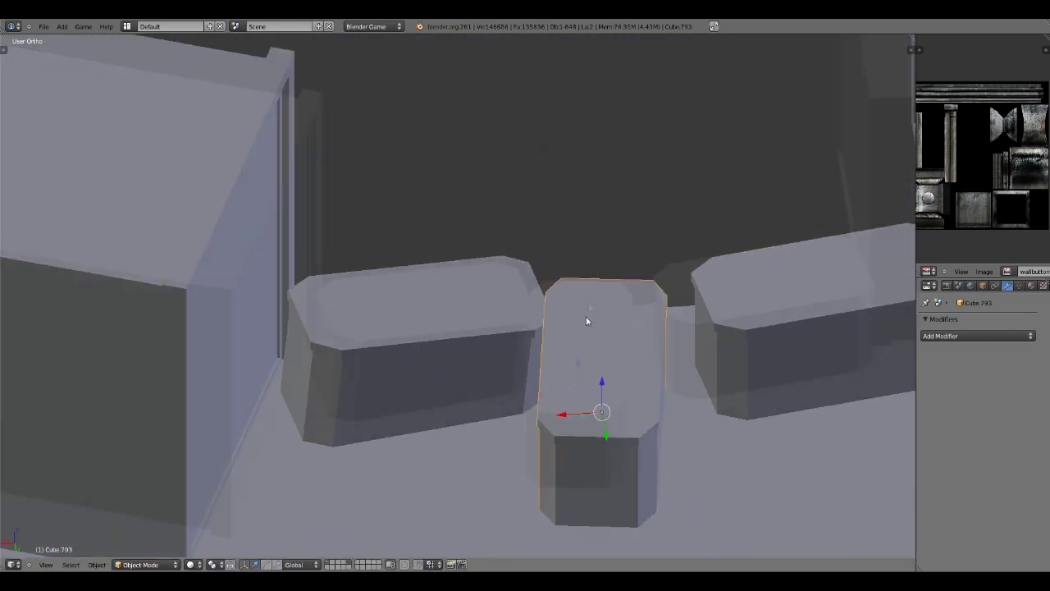
key("x")
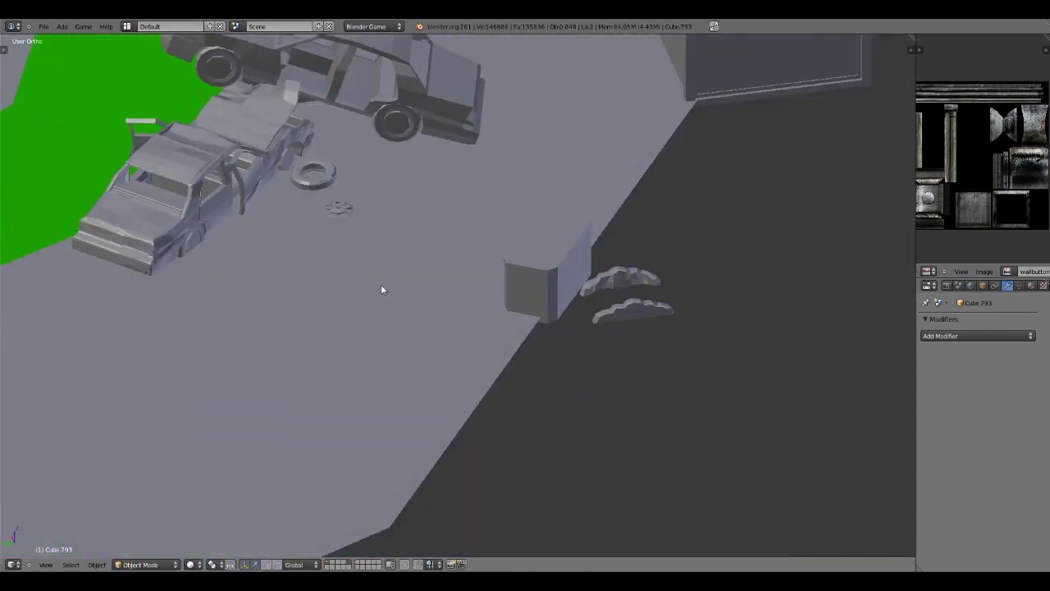
- Duplicate the intact car and line up copies, one lying on its side, along the ground's edge beside the container
key("s")
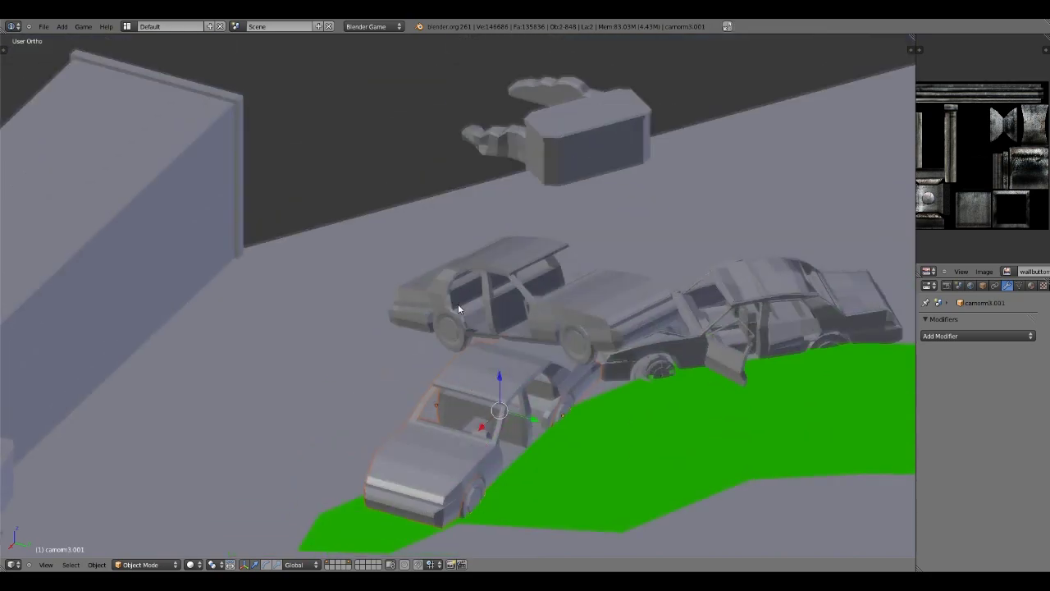
key("shift+d")
key("y")
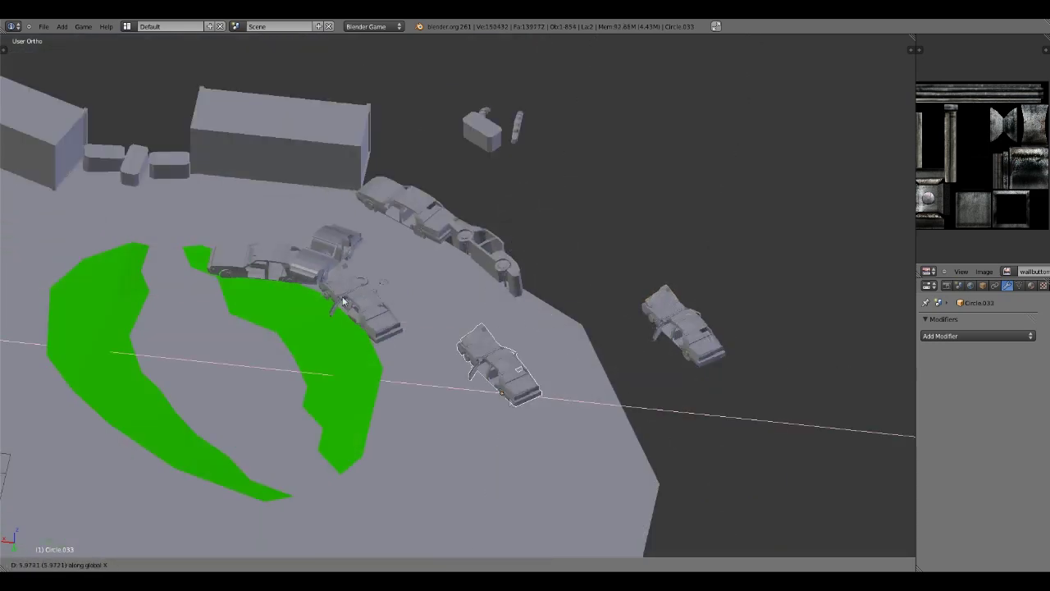
- Place a copy of the wrecked car at the end of the car row, adjusting it along X and Y
key("ctrl+s")
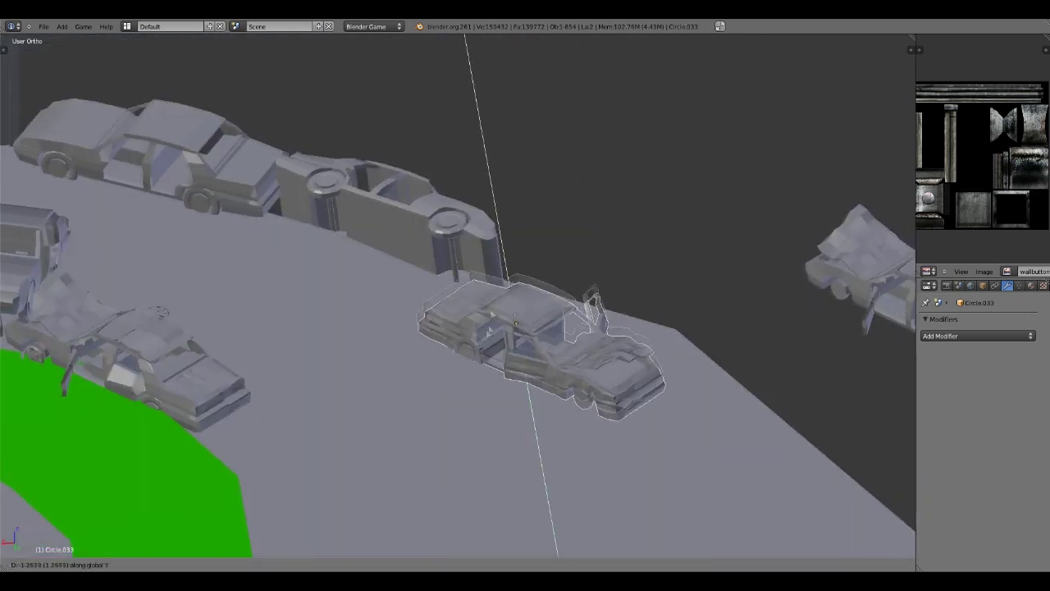
key("x")
middle_click_drag(545, 332, 472, 386)
- Duplicate the wrecked car again, rotate the copy about Z and set it against the previous wreck
key("shift+d")
key("r")
key("z")
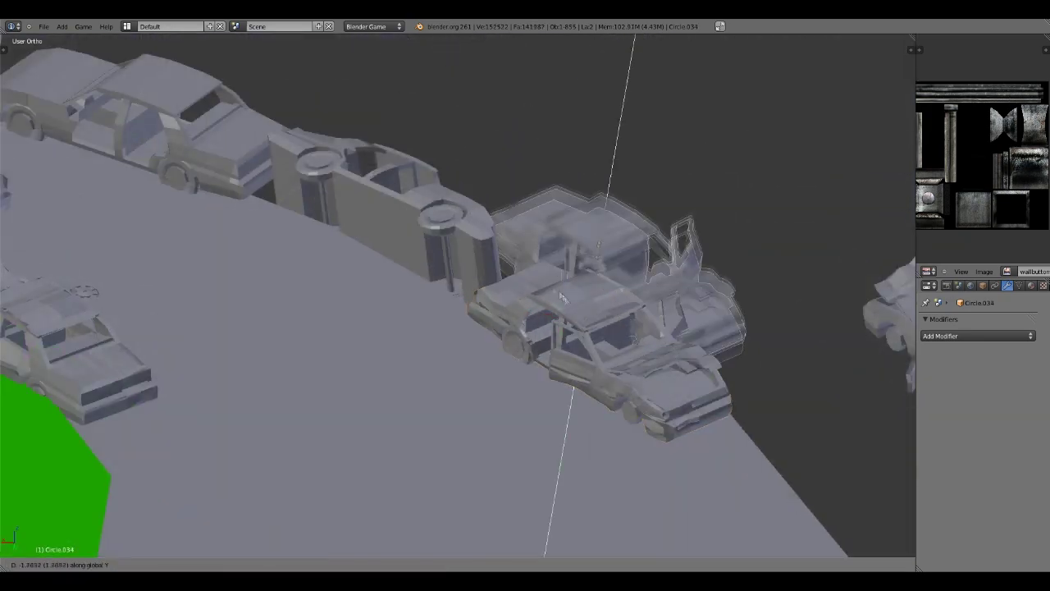
left_click(509, 259)
middle_click_drag(509, 259, 297, 281)
key("g")
left_click(640, 407)
right_click(297, 282)
- Place a copy of the closed shipping container beyond the cars, rotated parallel to the ground's slanted edge
key("KP_7")
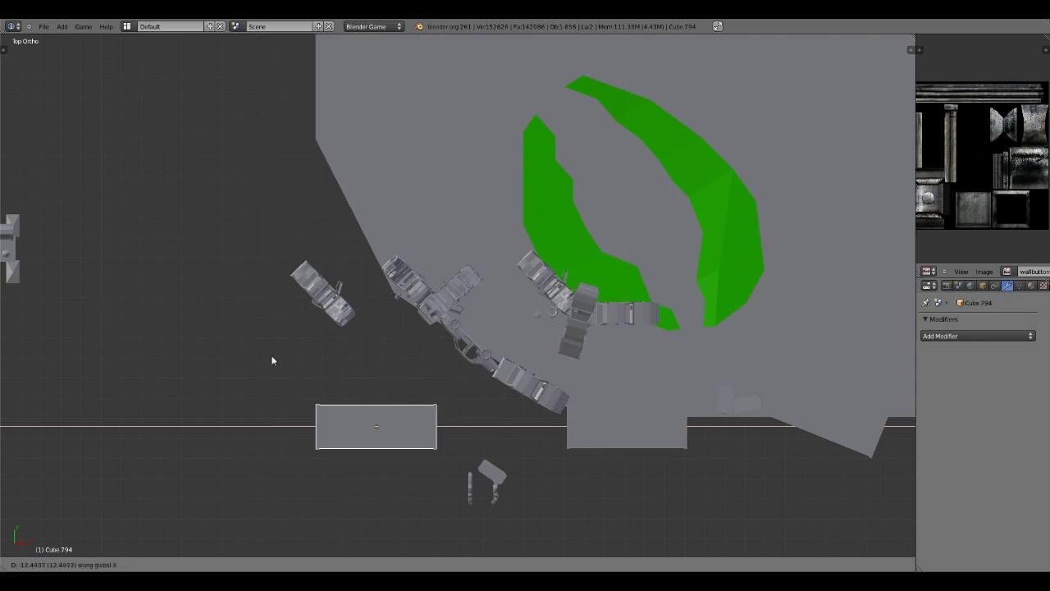
right_click(361, 423)
key("KP_Decimal")
scroll(479, 349, "down", 2)
key("r")
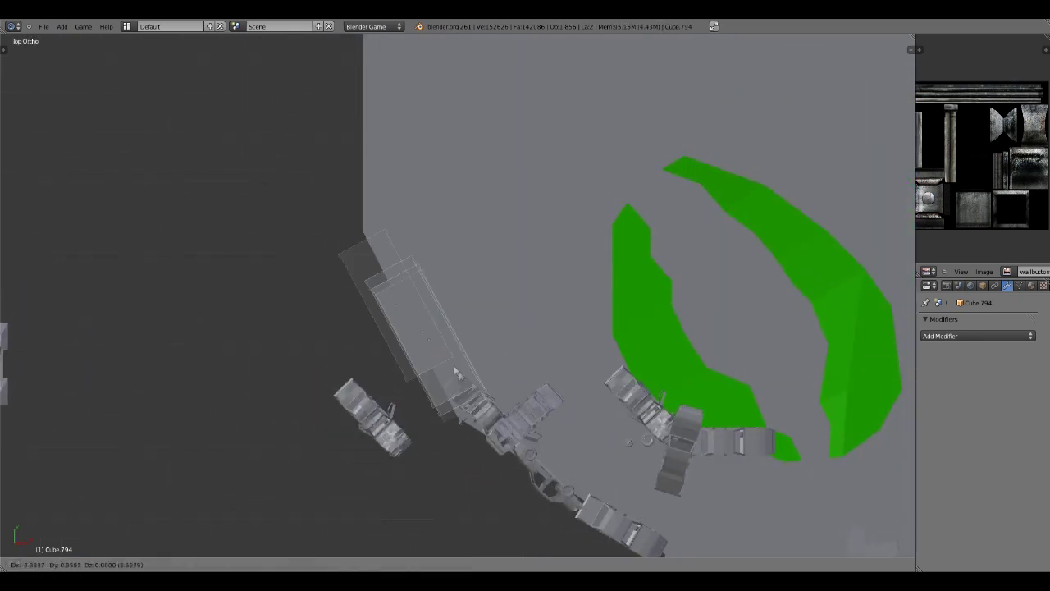
left_click(424, 361)
- Duplicate the container and rotate the copy about Z by about -30 degrees to line it up with the ground's straight edge
middle_click_drag(393, 325, 435, 350, "shift")
key("shift+d")
key("x")
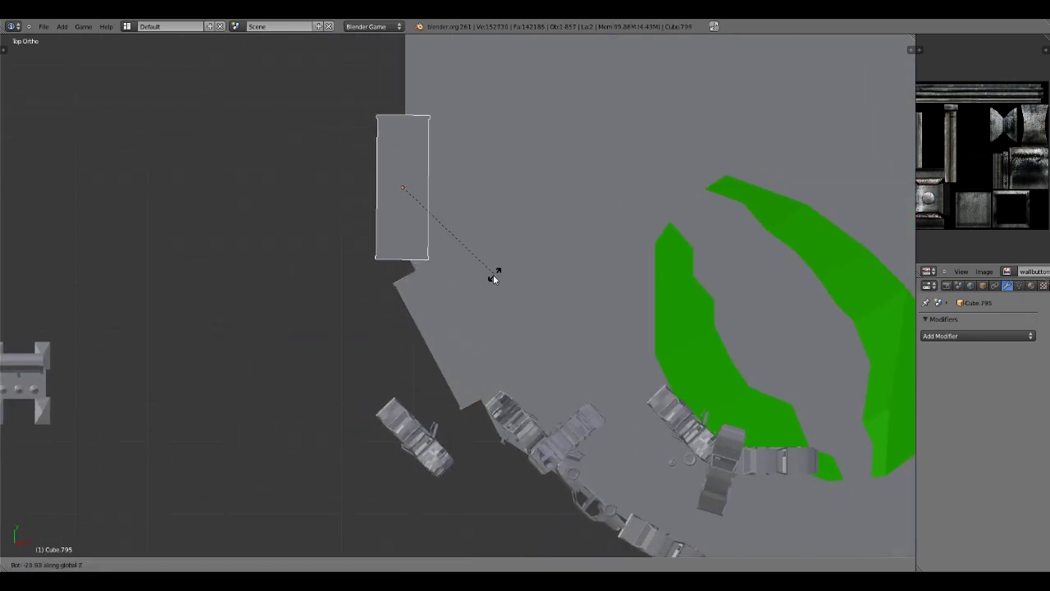
left_click(483, 291)
- Add another container copy in line with the previous one along the ground's straight edge
scroll(482, 292, "down", 3)
key("shift+d")
left_click(326, 371)
key("z")
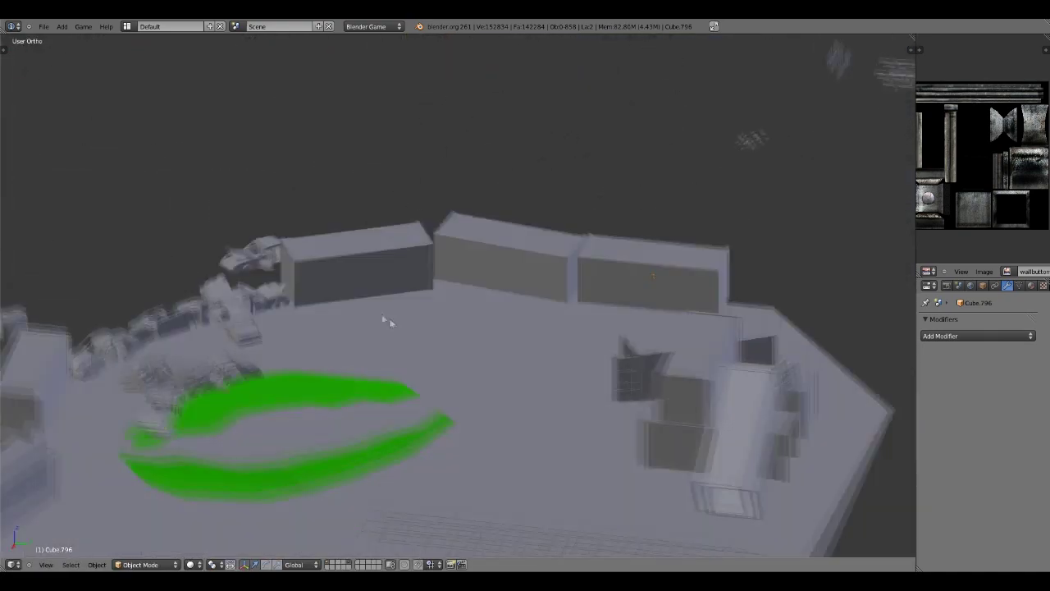
- Line up copies of the chamfered block in front of the containers, return to solid shading and save the file
middle_click_drag(389, 317, 356, 475)
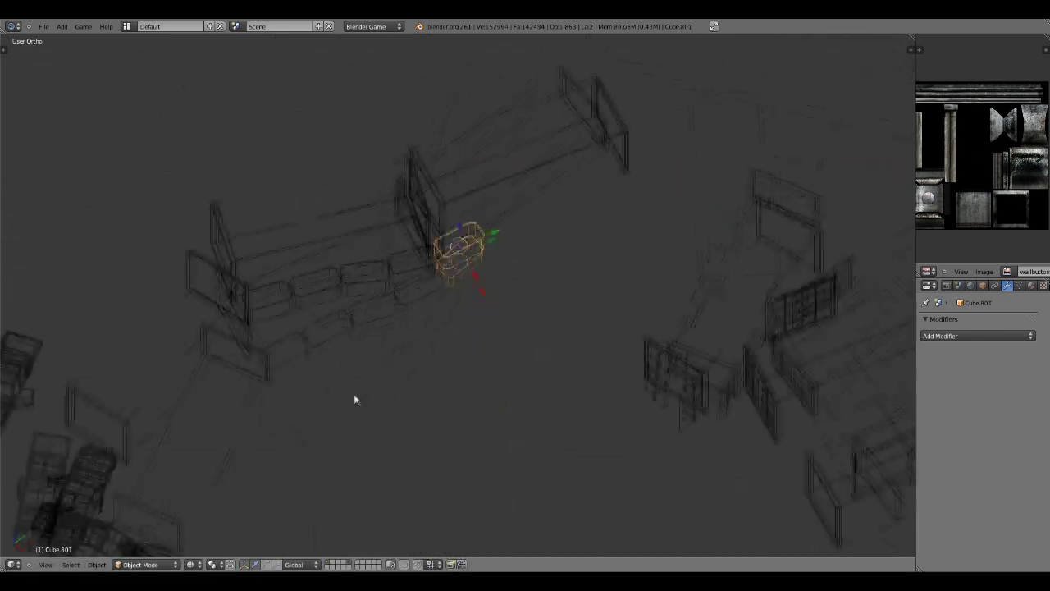
key("z")
middle_click_drag(353, 398, 432, 370)
key("ctrl+s")
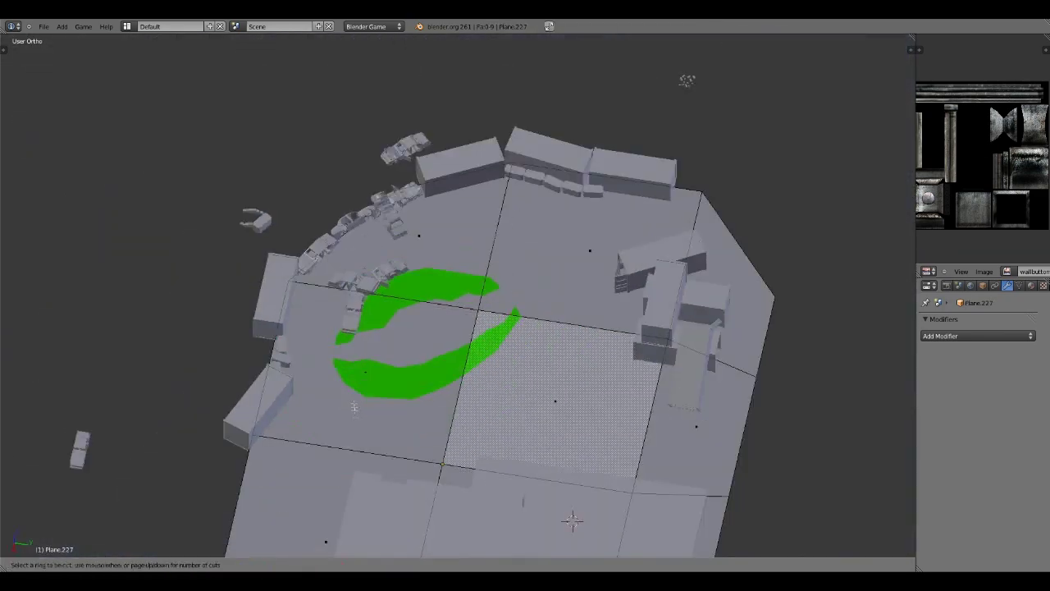
- Add loop cuts to the ground plane across the area of the green pools
left_click(332, 423)
key("ctrl+r")
left_click(369, 369)
left_click(382, 281)
middle_click_drag(383, 282, 496, 258)
scroll(517, 242, "up", 5)
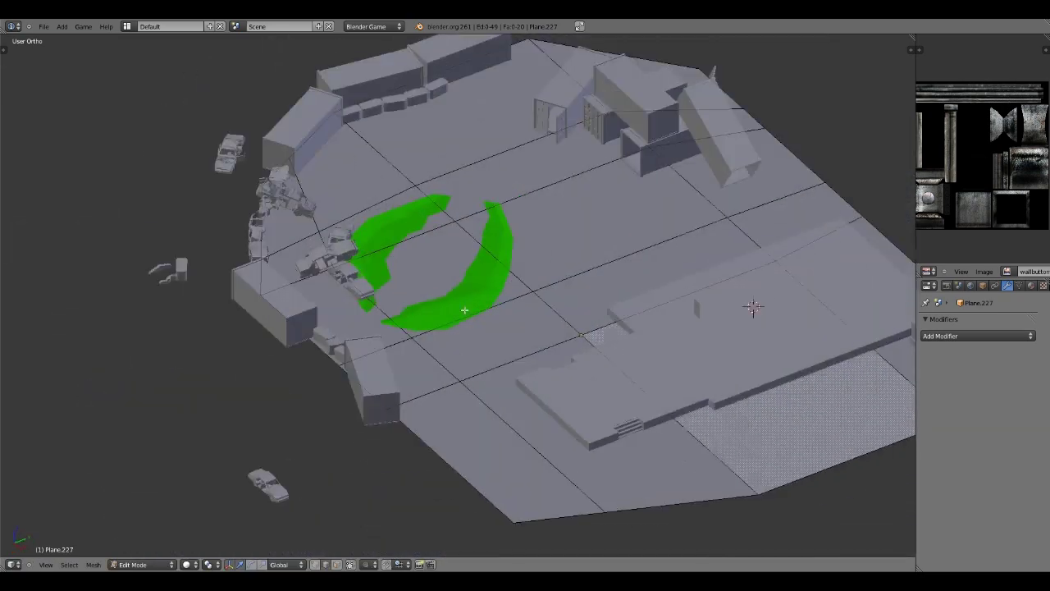
- Extend the ground's far edge behind the stepped platform outward along X and widen the 3D view
middle_click_drag(543, 224, 311, 572)
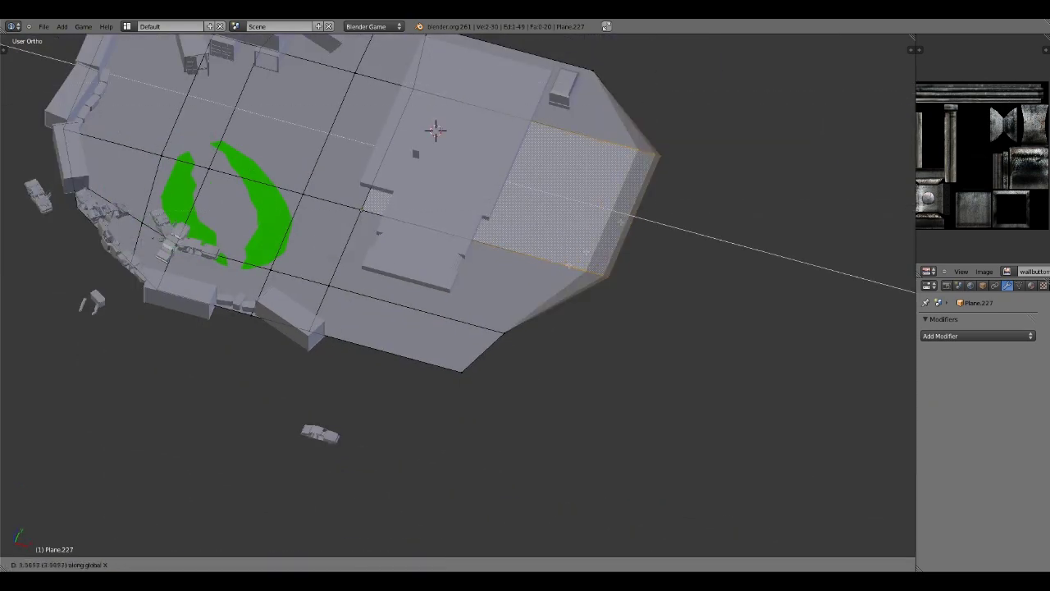
left_click_drag(915, 243, 1032, 242)
middle_click_drag(508, 344, 551, 424)
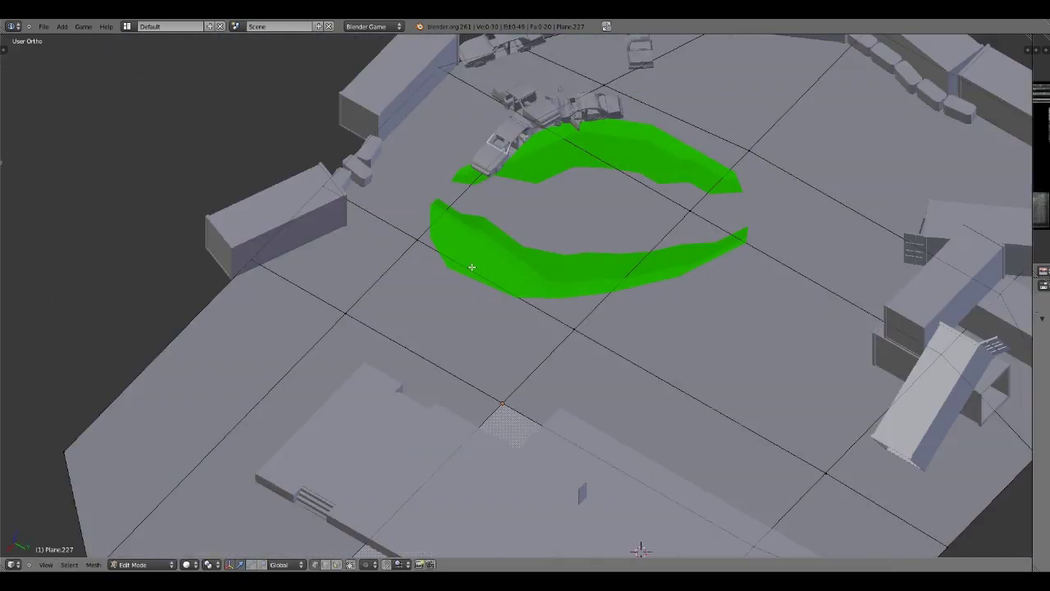
- Subdivide the ground more finely around the green pools with further loop cuts in both directions
middle_click_drag(468, 265, 832, 124)
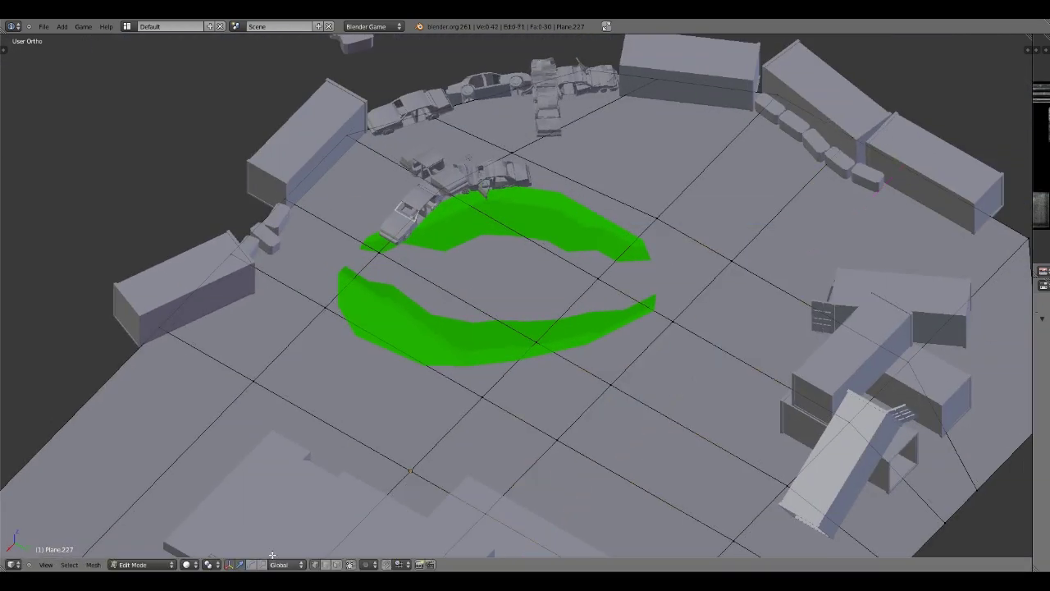
middle_click_drag(272, 555, 369, 372)
key("ctrl+r")
left_click(369, 372)
middle_click_drag(328, 264, 355, 273)
key("ctrl+r")
left_click(355, 272)
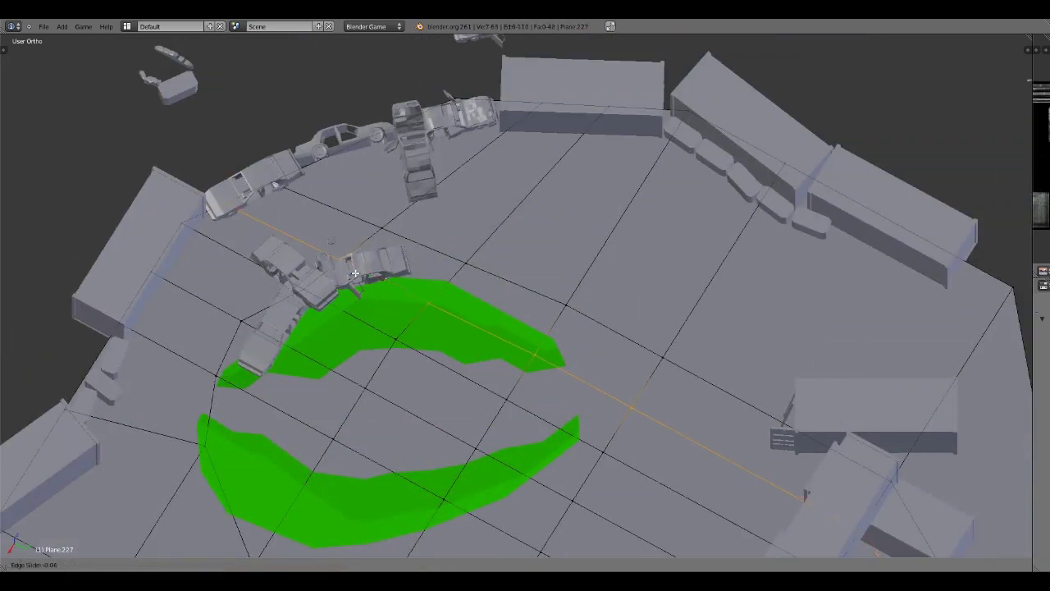
- Move the ground vertices in top view so that the edges form a ring around the green pools
middle_click_drag(566, 331, 558, 270, "shift")
key("b")
left_click_drag(677, 268, 604, 316)
key("KP_7")
key("g")
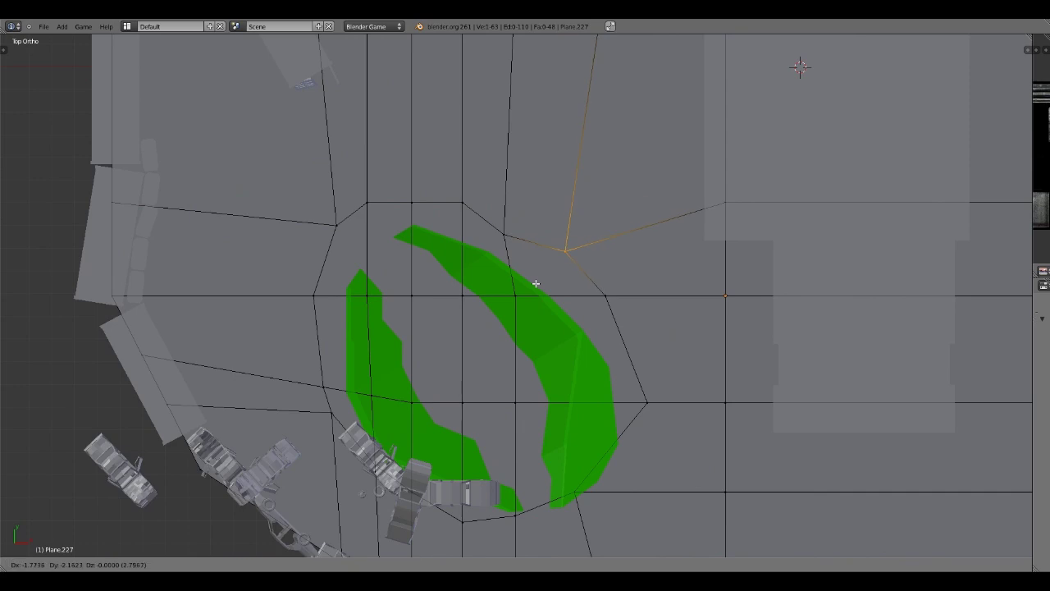
left_click(609, 364)
- Try to move the ground faces between the two green pools along Z
scroll(609, 364, "down", 3)
scroll(555, 368, "up", 2)
middle_click_drag(555, 367, 484, 304)
scroll(485, 304, "up", 3)
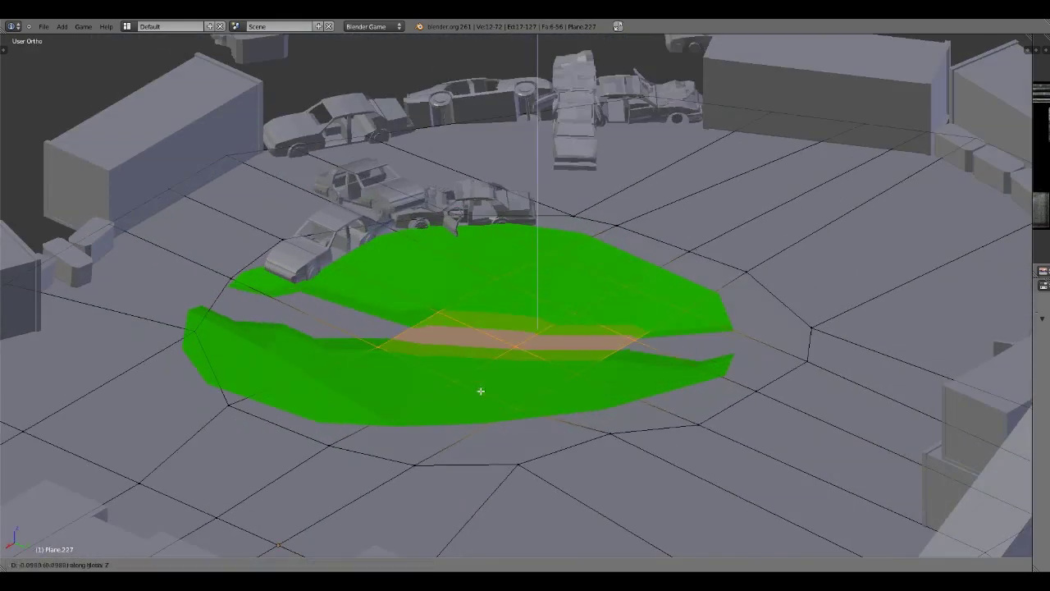
right_click(481, 393)
- Select the edge loop ringing the green pools and add a closely spaced parallel loop to it
scroll(457, 446, "down", 3)
middle_click_drag(457, 445, 424, 387)
scroll(424, 386, "up", 3)
right_click(455, 475, "alt")
key("ctrl+e")
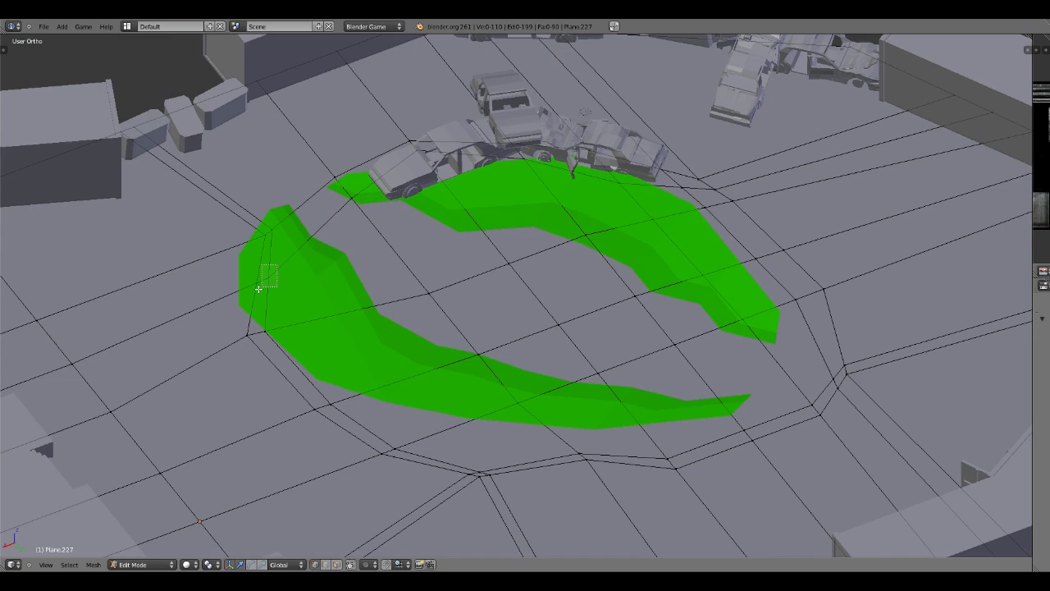
- Reposition the ground vertices inside the edge ring in top view so they follow the shape of the green pools
scroll(258, 289, "down", 3)
key("KP_7")
scroll(446, 370, "up", 3)
middle_click_drag(446, 370, 692, 399, "shift")
scroll(524, 345, "down", 2)
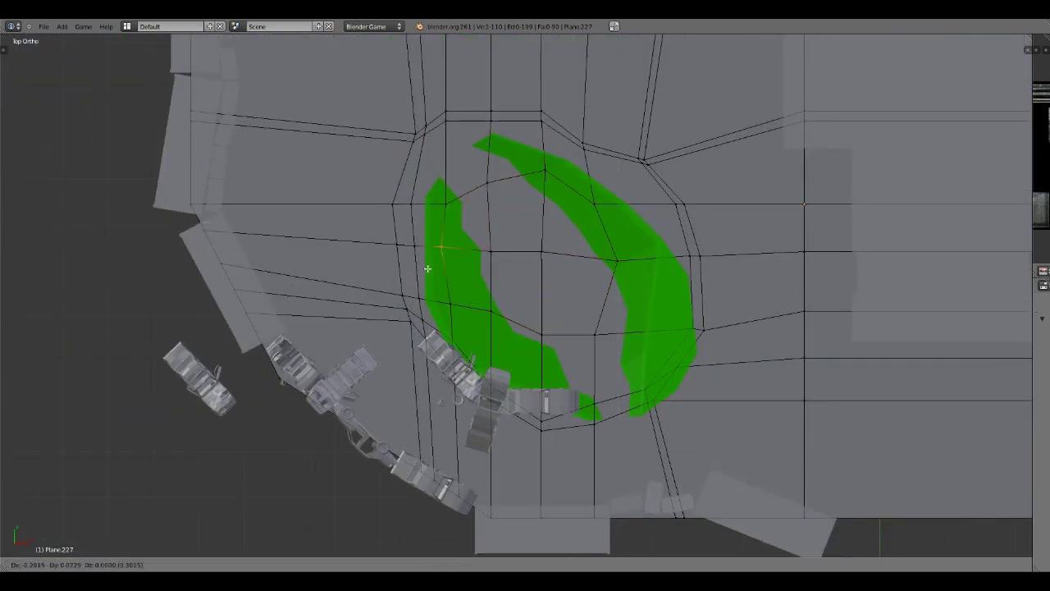
left_click(606, 316)
- Select all the ground faces enclosed by the inner edge ring around the green pools
middle_click_drag(605, 316, 511, 301)
right_click(492, 347)
scroll(531, 339, "up", 3)
key("b")
left_click_drag(513, 269, 431, 386)
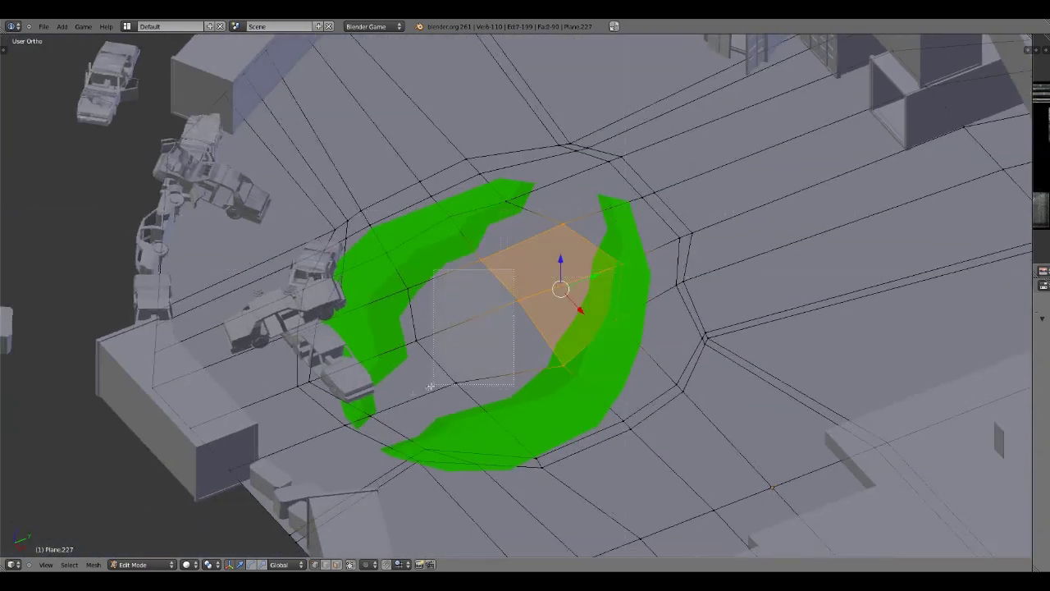
key("b")
left_click_drag(394, 243, 603, 160)
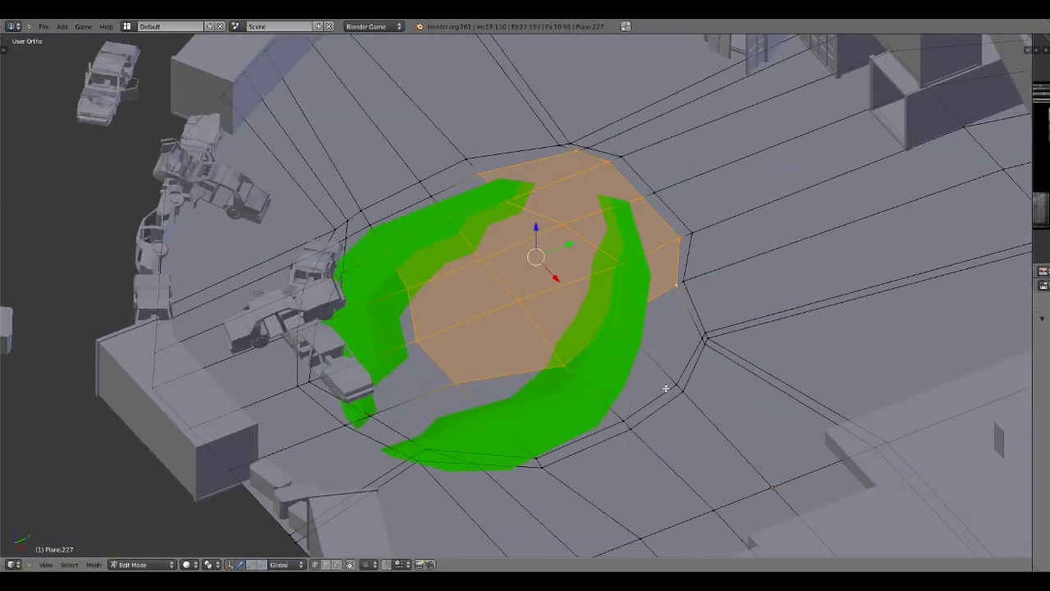
middle_click_drag(486, 287, 705, 402)
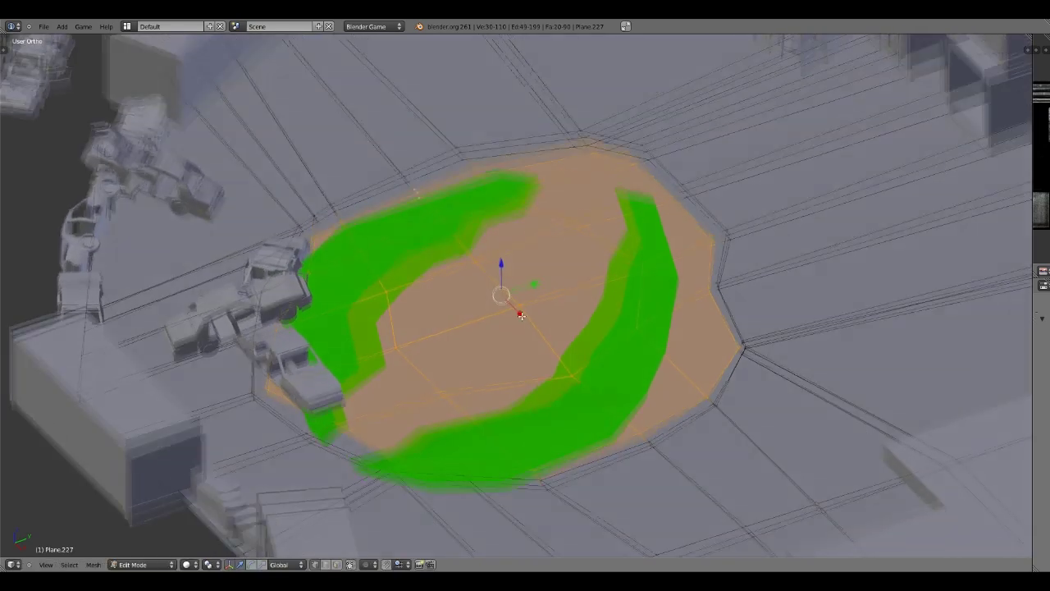
- Sink the enclosed ground faces into a basin with sloped sides around the pools and finish editing the ground mesh
key("s")
middle_click_drag(555, 390, 497, 420)
right_click(497, 420)
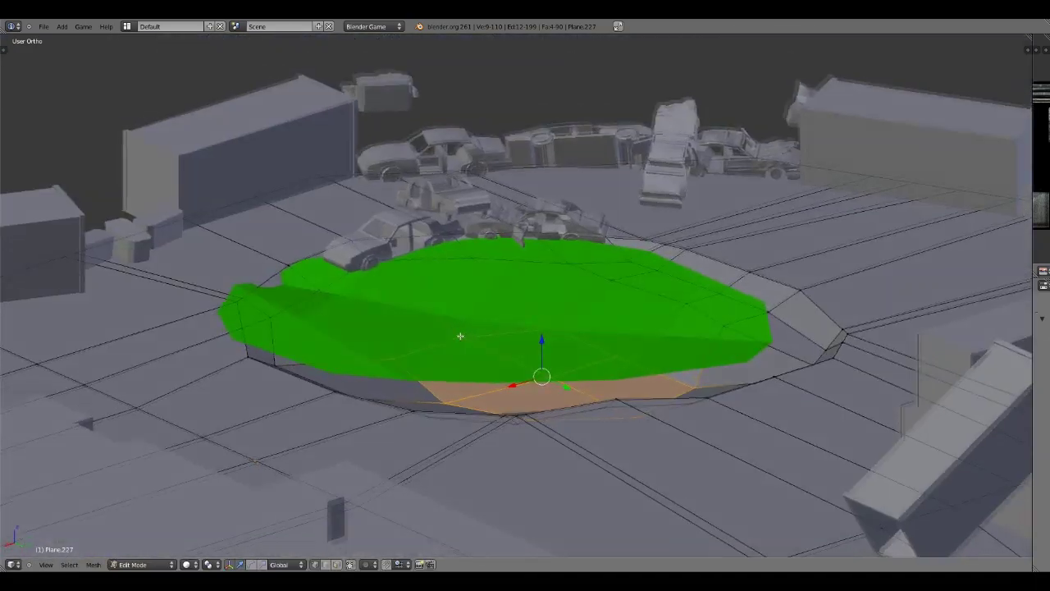
key("Tab")
middle_click_drag(459, 333, 520, 323)
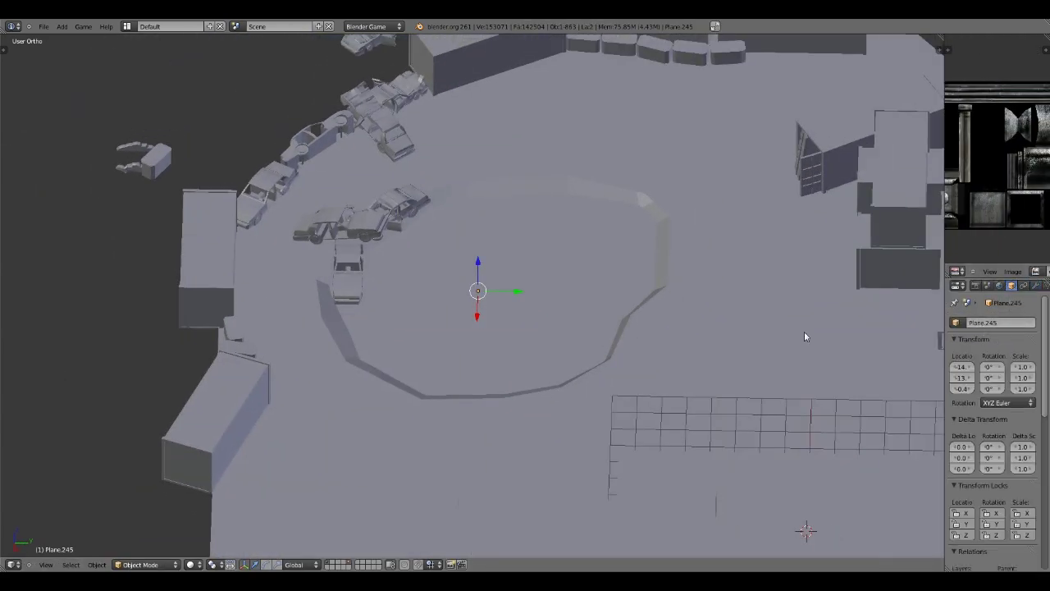
- Place duplicates of the barrel prop beside the wrecked cars near the pool's edge, and save the file
scroll(804, 337, "up", 3)
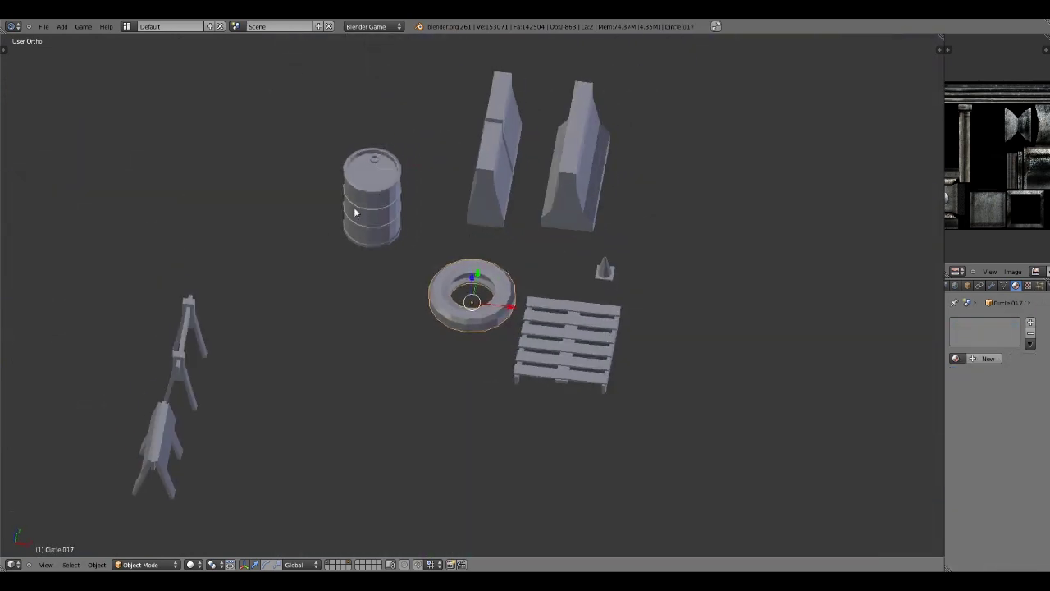
right_click(361, 205)
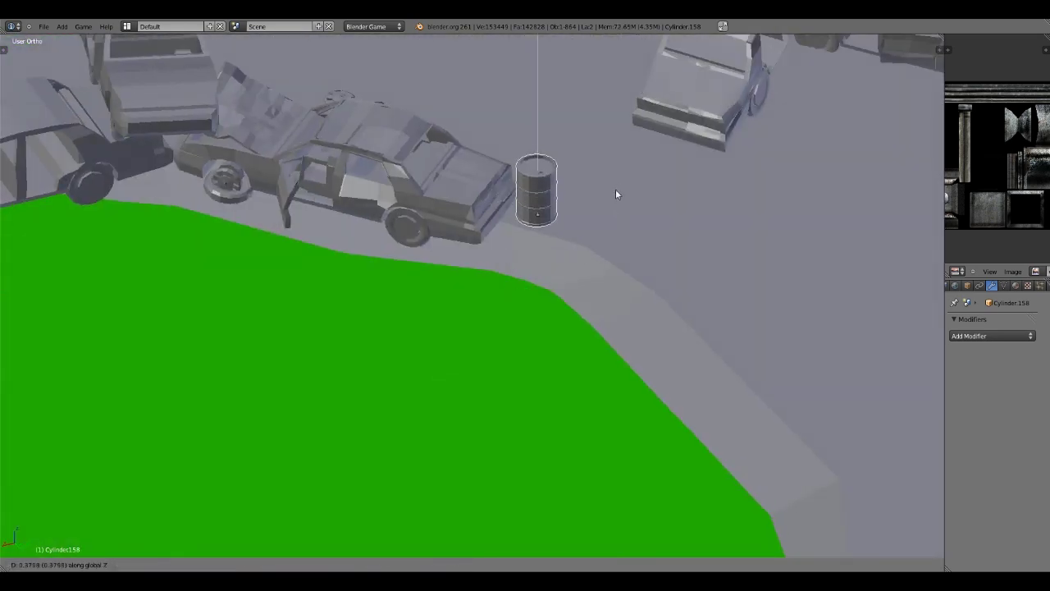
left_click(616, 193)
key("shift+d")
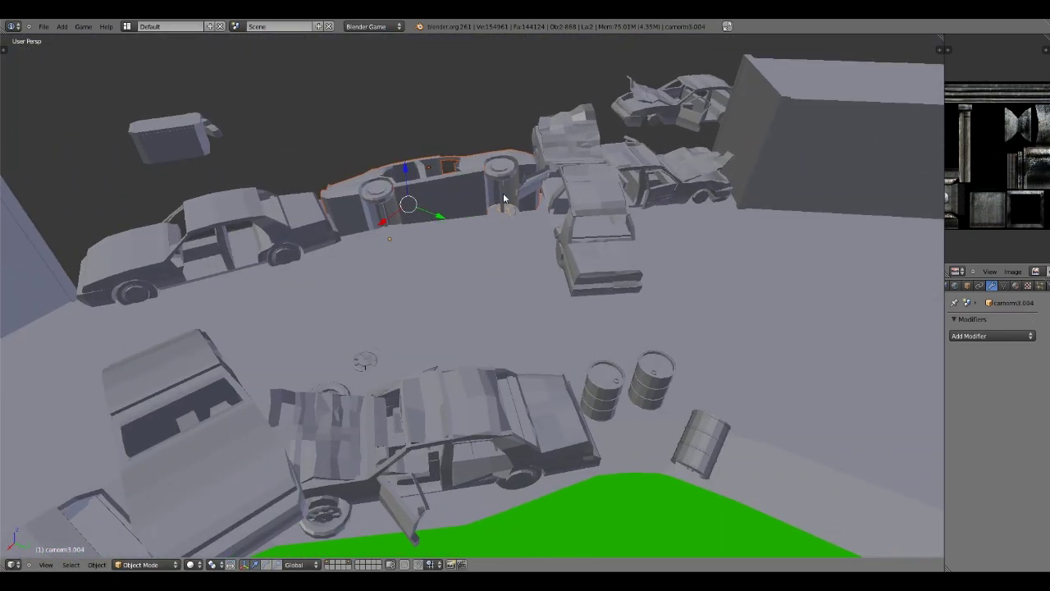
key("ctrl+s")
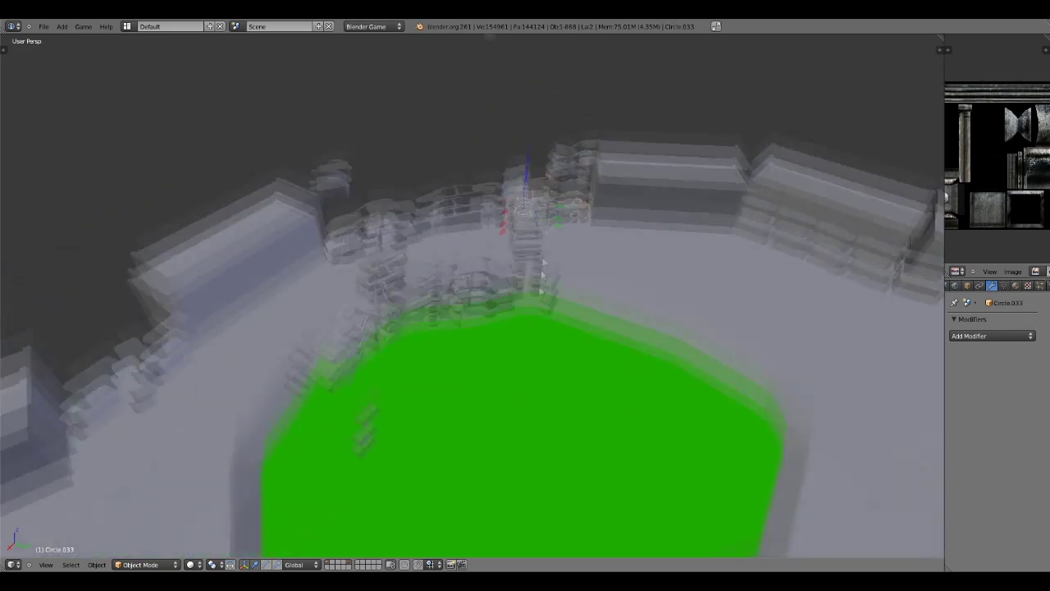